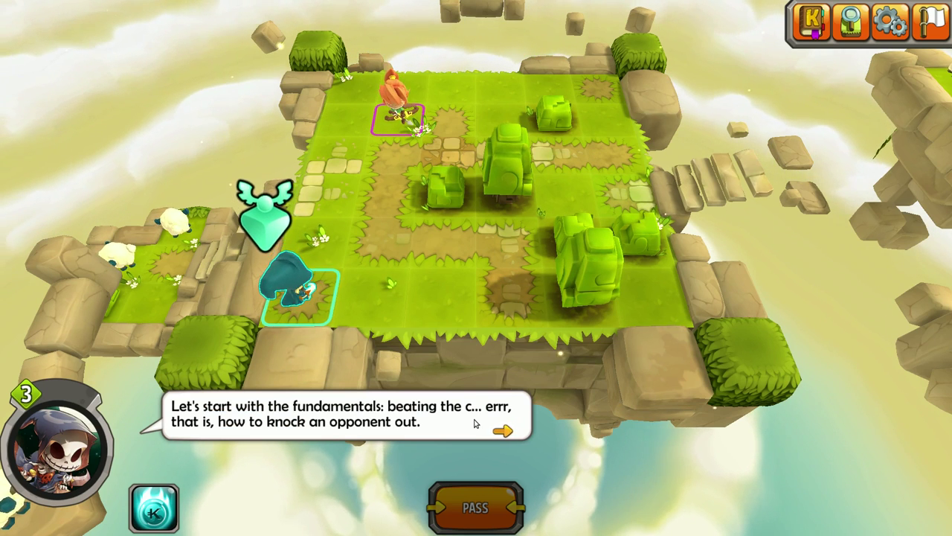
# Skip the tutorial tips, move the hero one cell toward the enemy and pass the turn
pyautogui.click(476, 422)
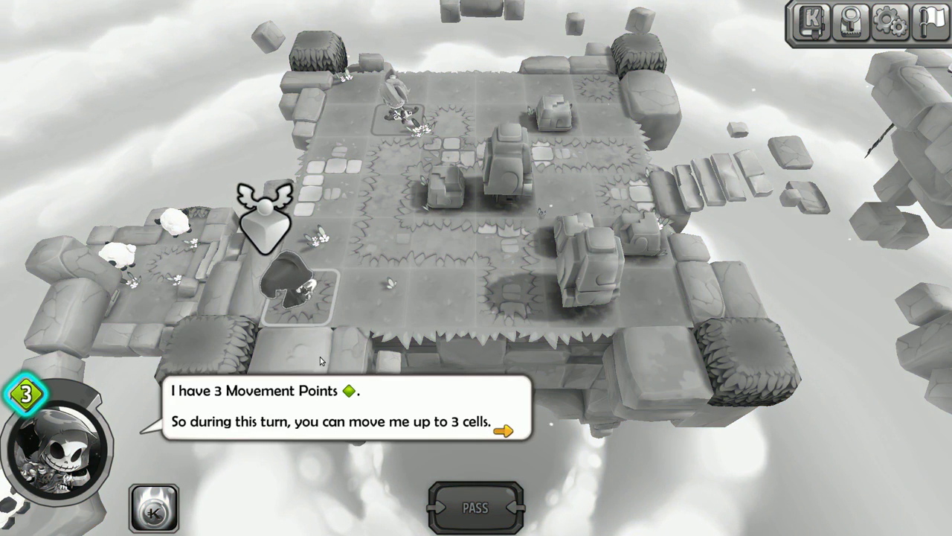
pyautogui.click(397, 411)
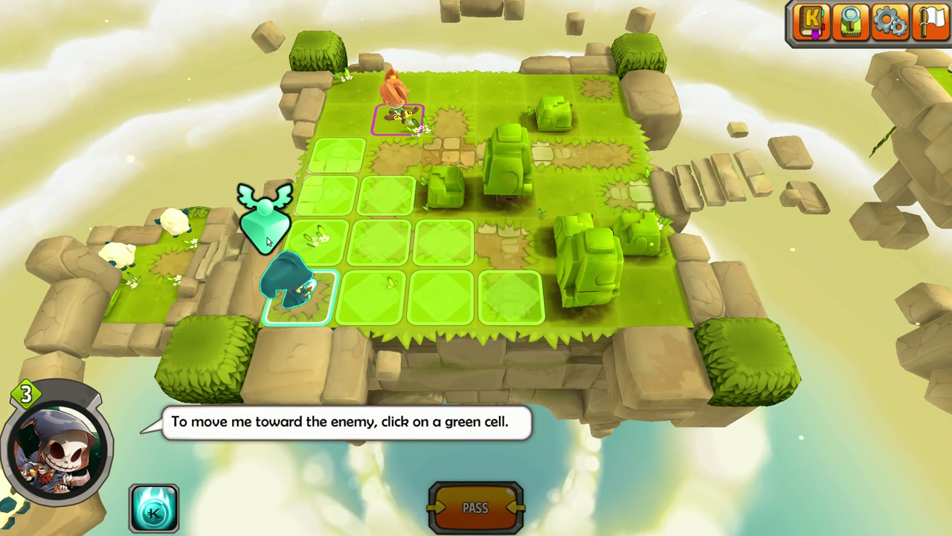
pyautogui.click(391, 249)
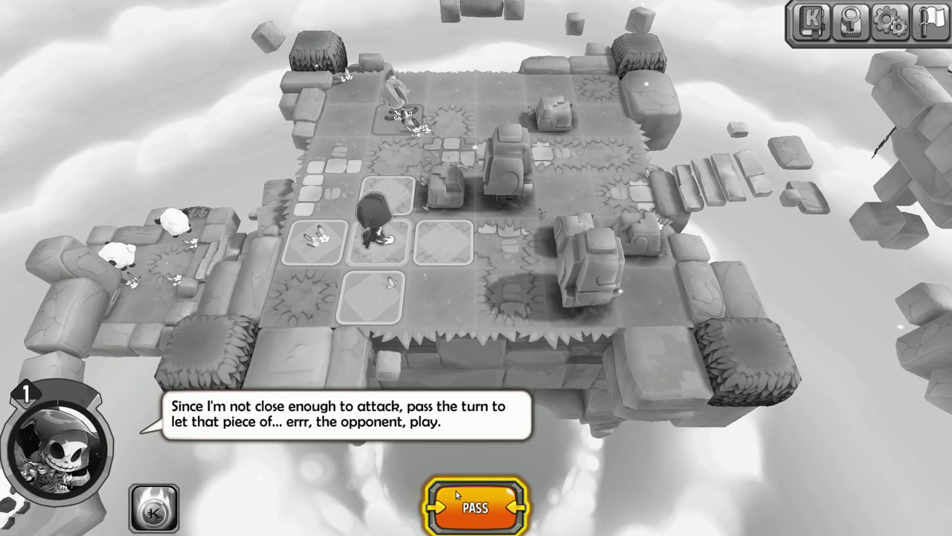
pyautogui.click(473, 507)
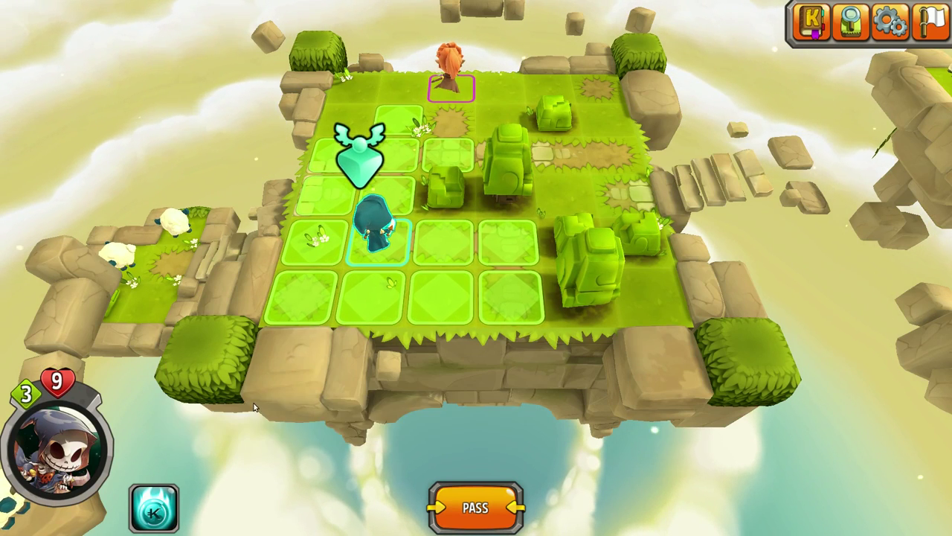
# Exit Krosmaster Arena from its options and confirm quitting
pyautogui.click(890, 27)
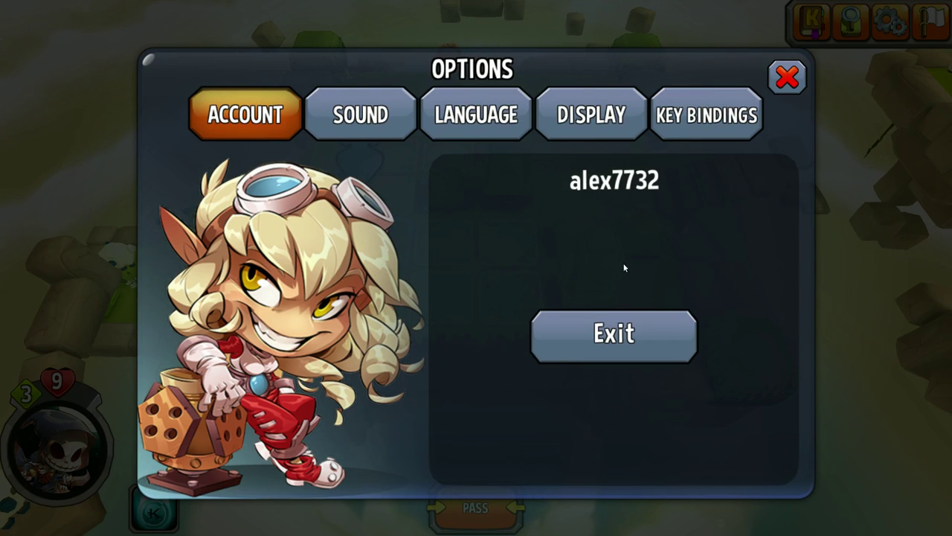
pyautogui.click(614, 340)
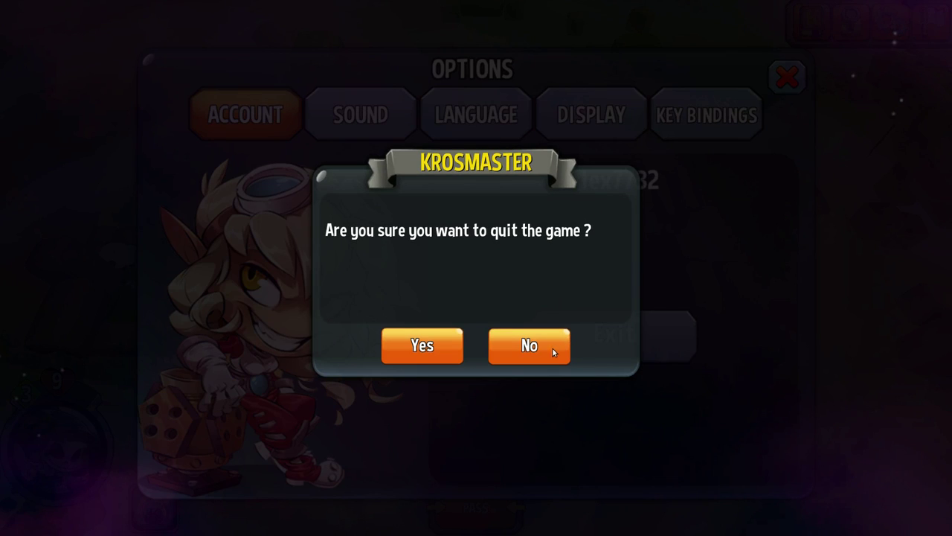
pyautogui.click(430, 349)
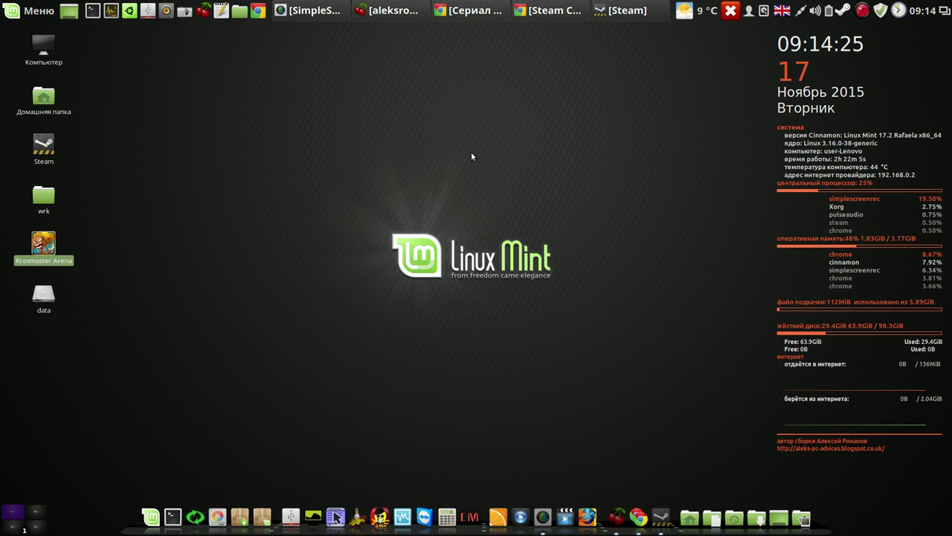
# Bring Steam back, scroll the Krosmaster Arena store page and reviews, and move the window aside
pyautogui.click(620, 10)
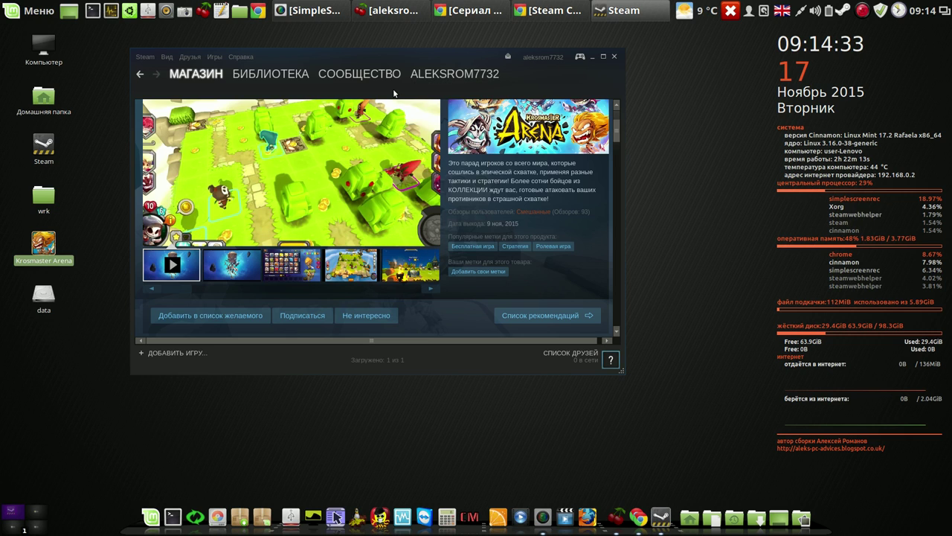
pyautogui.moveTo(616, 134); pyautogui.dragTo(610, 322)
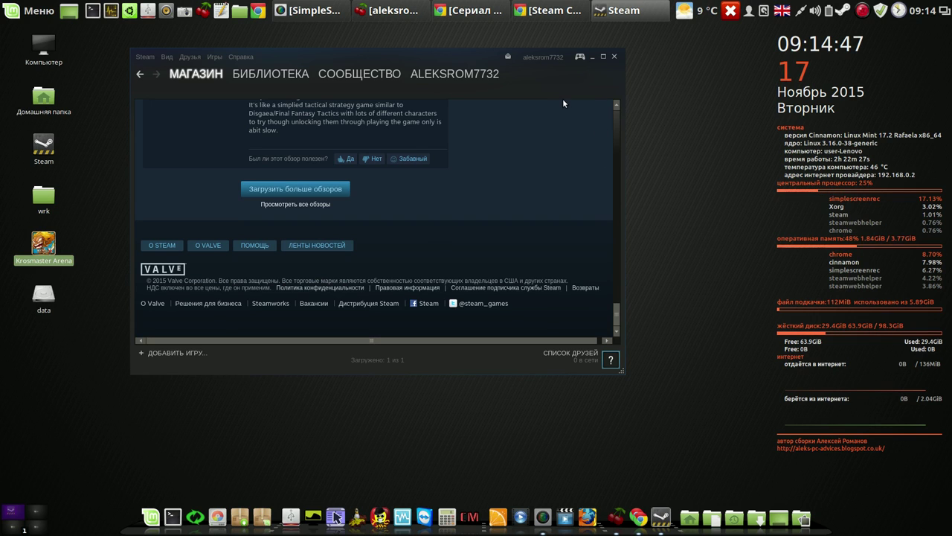
pyautogui.moveTo(460, 58); pyautogui.dragTo(429, 48)
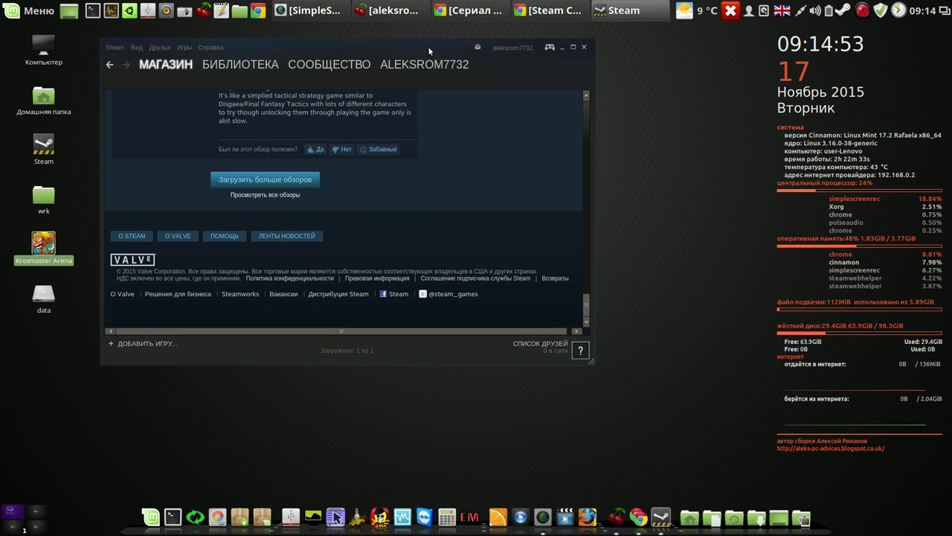
pyautogui.moveTo(437, 47); pyautogui.dragTo(436, 44)
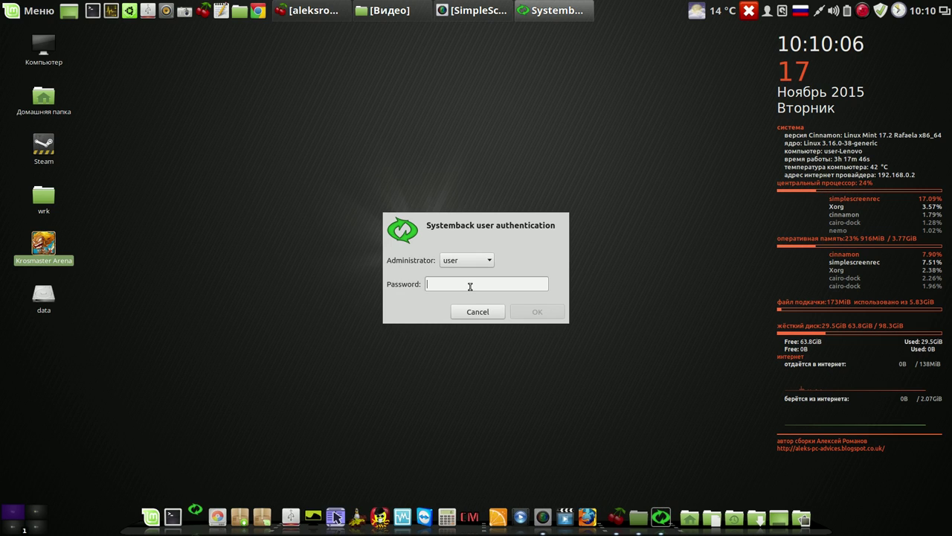
# Sign in to Systemback with the administrator password, correcting a mistyped entry
pyautogui.write('****')
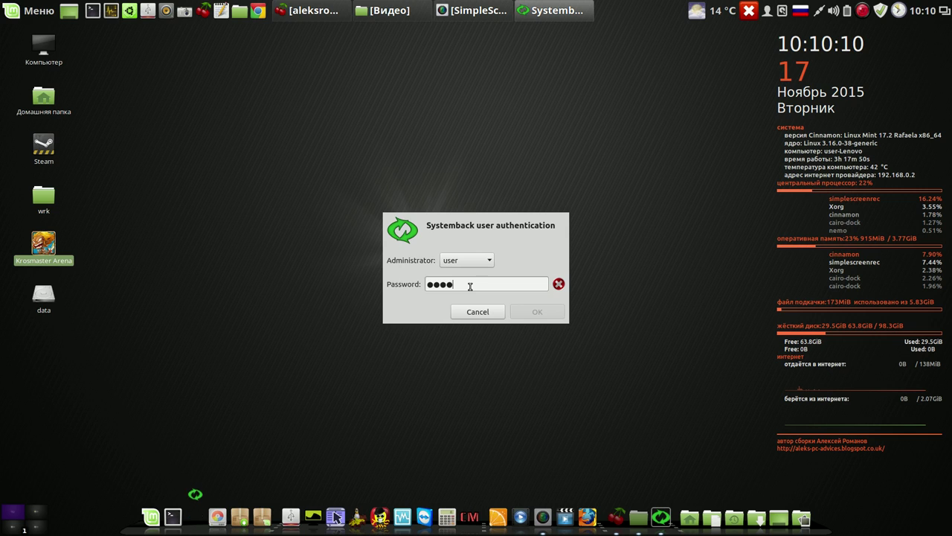
pyautogui.press('BackSpace')
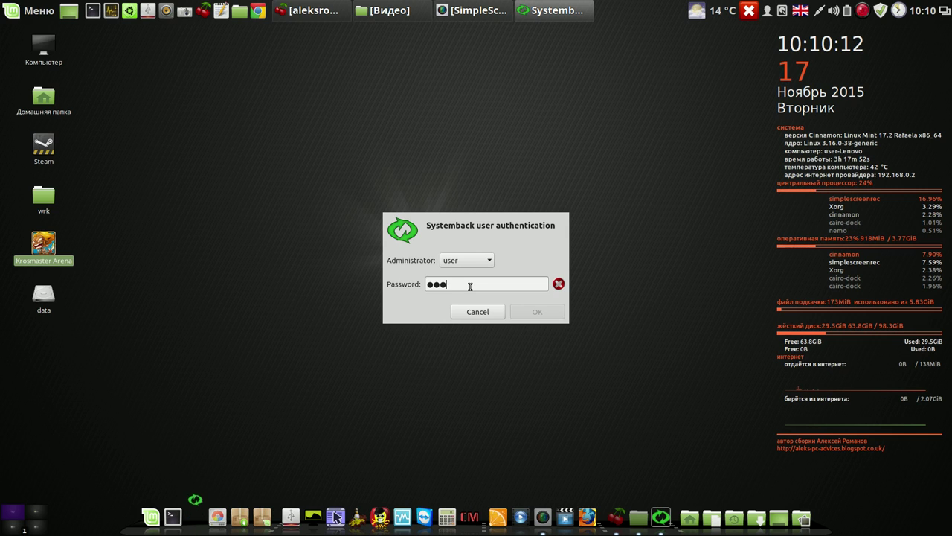
pyautogui.press('BackSpace')
pyautogui.write('1234')
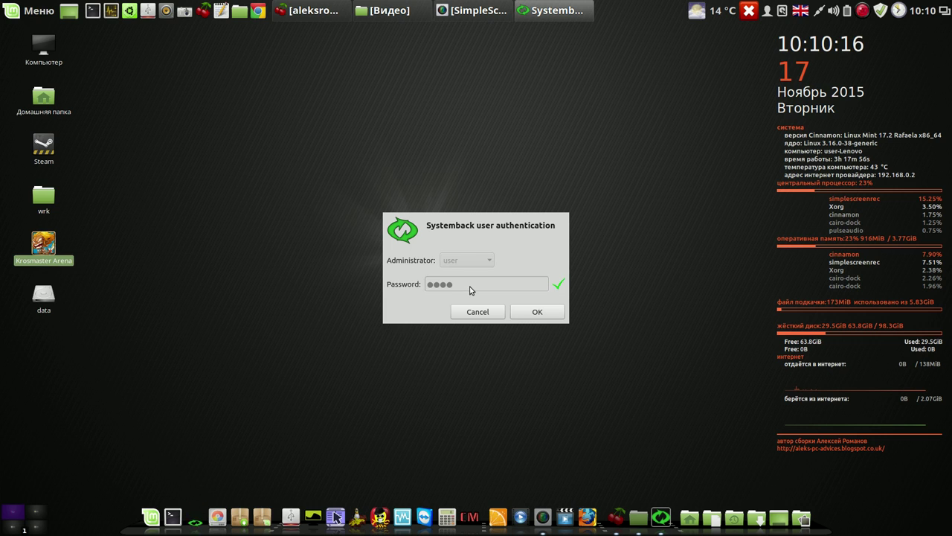
pyautogui.click(523, 312)
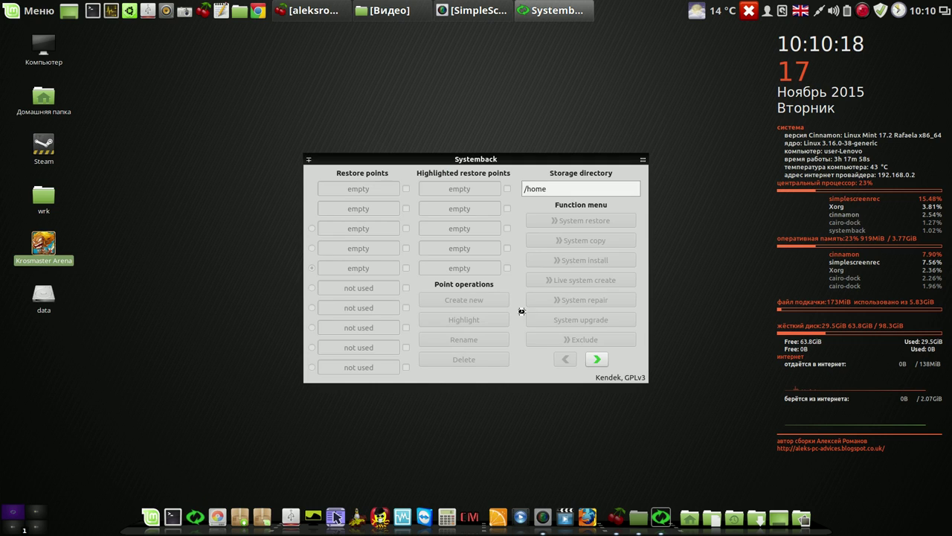
# Select the 2015-11-17,08.27.23 restore point and open System restore
pyautogui.moveTo(529, 157); pyautogui.dragTo(472, 81)
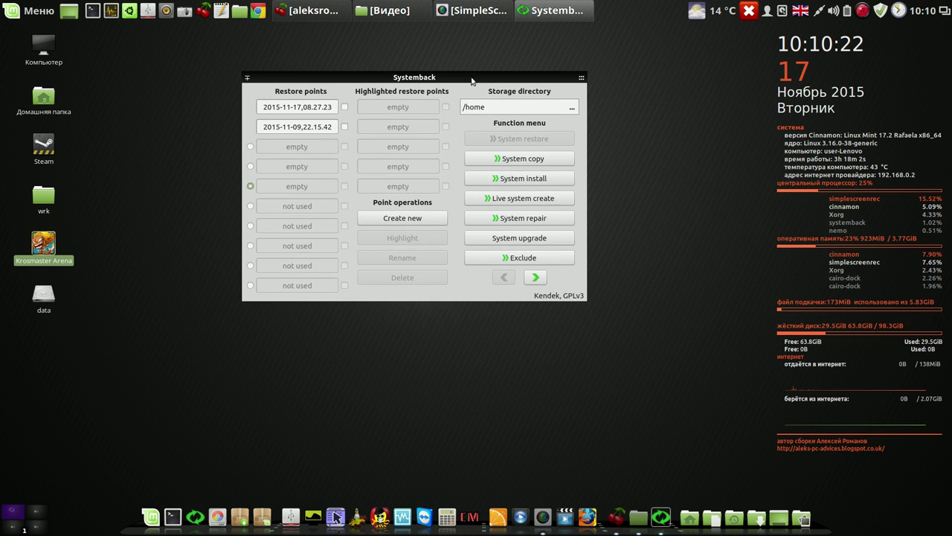
pyautogui.click(345, 108)
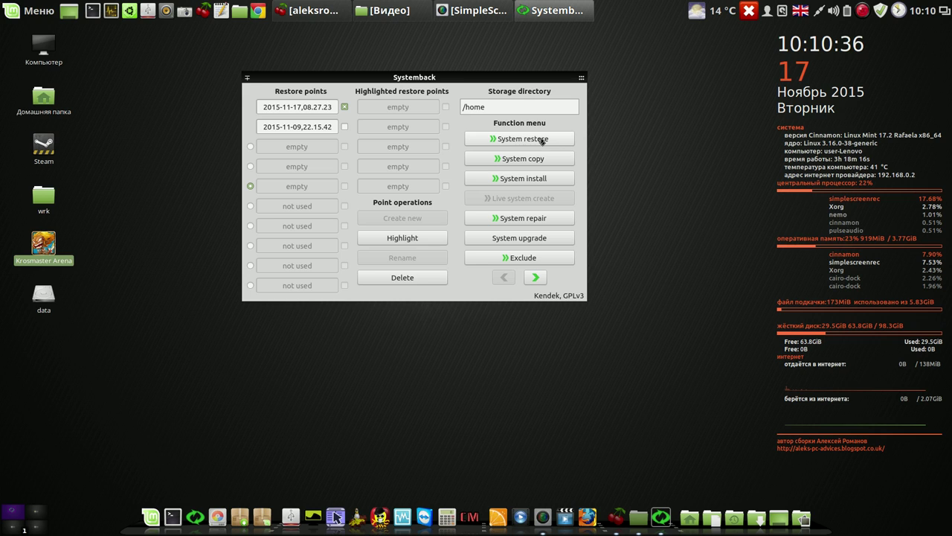
pyautogui.click(541, 139)
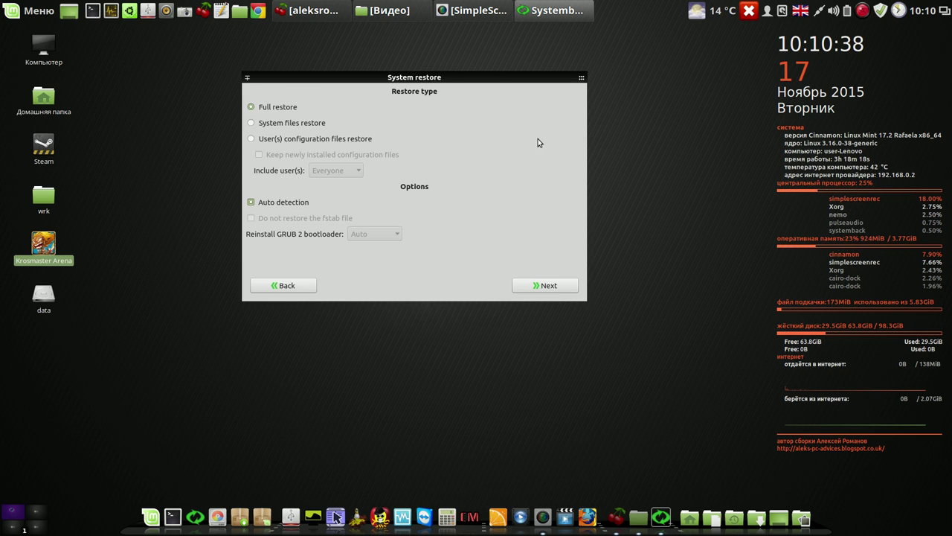
# Run the full restore of the complete system and reboot once it finishes
pyautogui.click(549, 286)
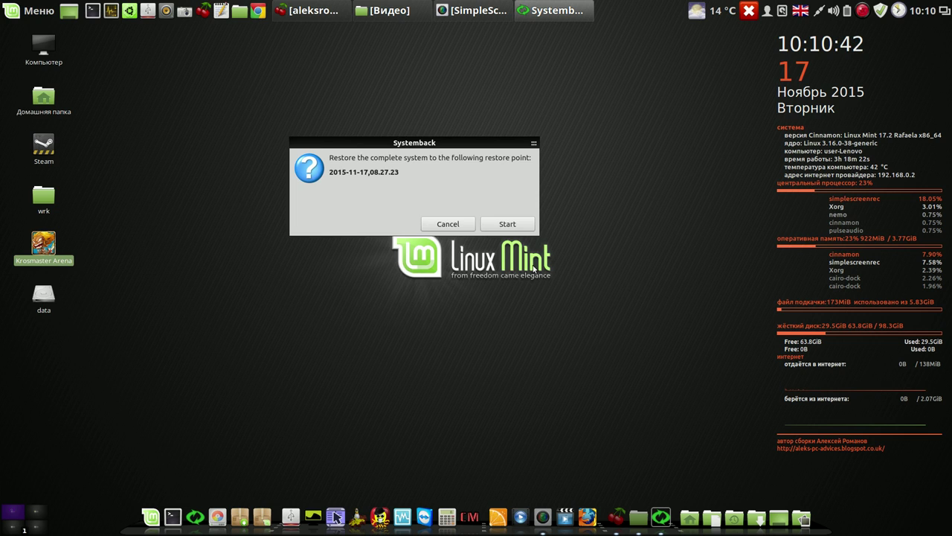
pyautogui.click(515, 226)
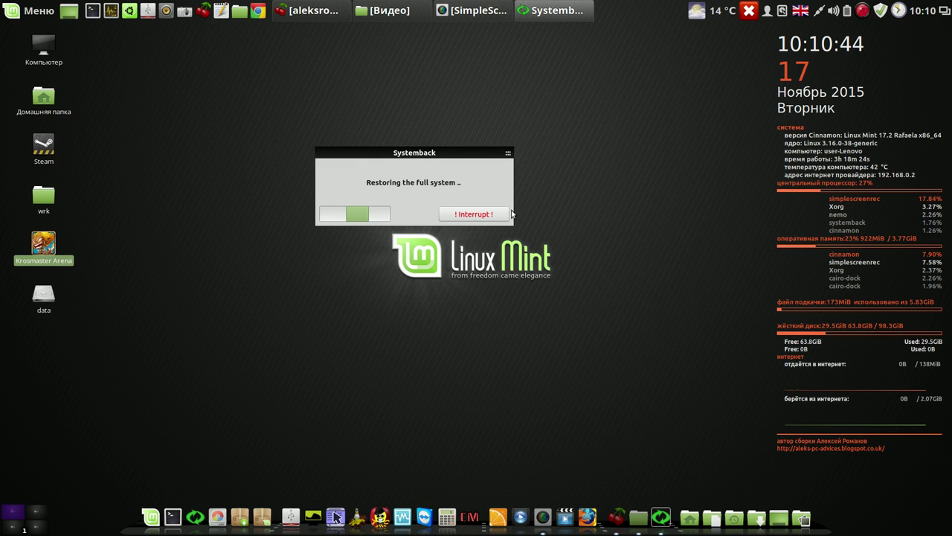
pyautogui.moveTo(439, 153); pyautogui.dragTo(357, 100)
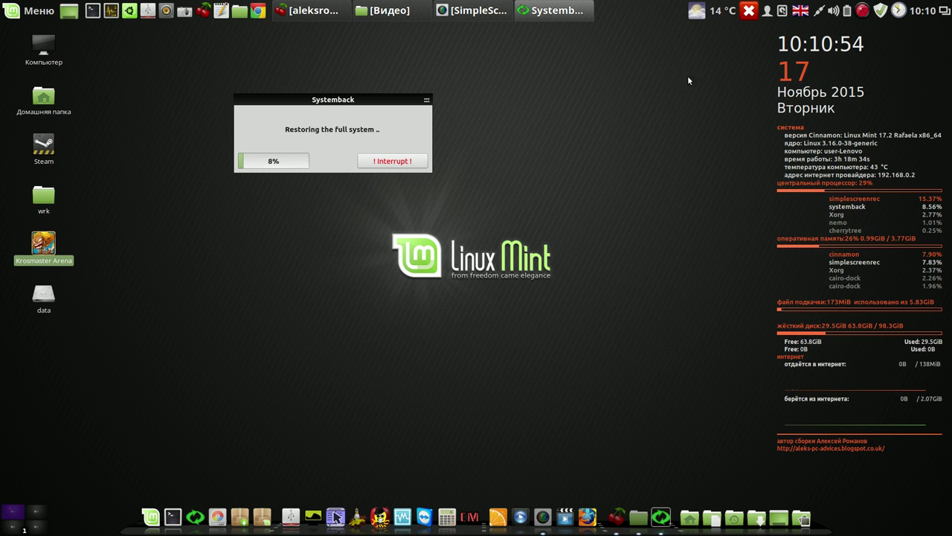
pyautogui.click(864, 11)
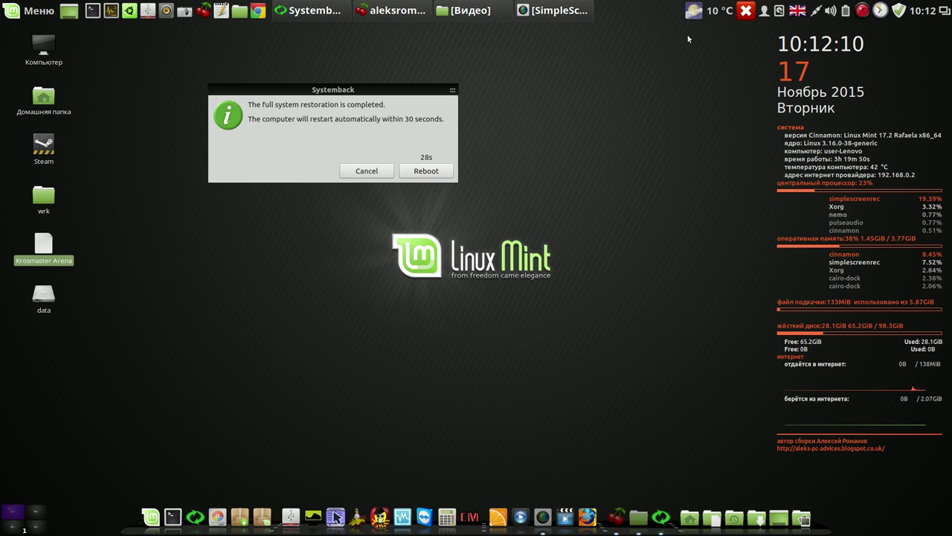
pyautogui.rightClick(867, 11)
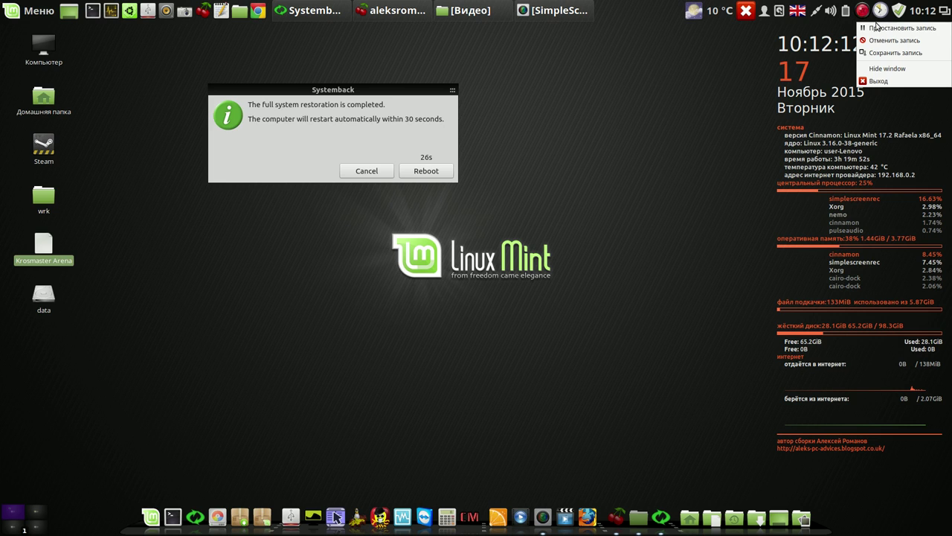
pyautogui.click(880, 28)
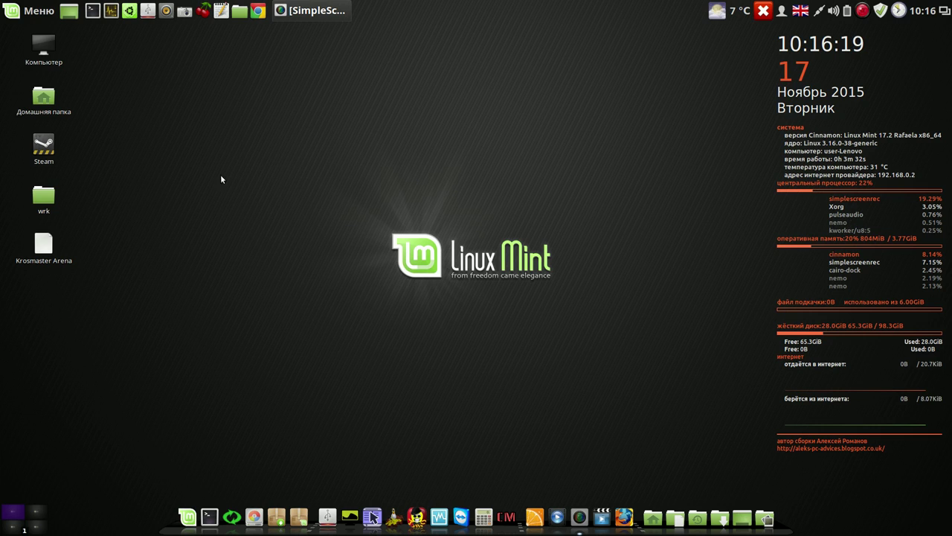
# Search the menu for 'steam', then try the Steam desktop shortcut and dismiss its launch error
pyautogui.click(35, 14)
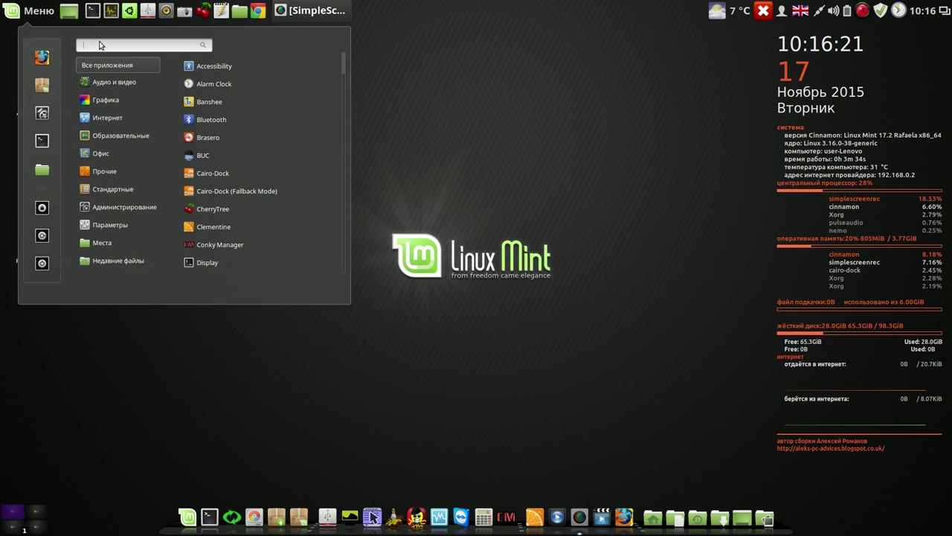
pyautogui.write('st')
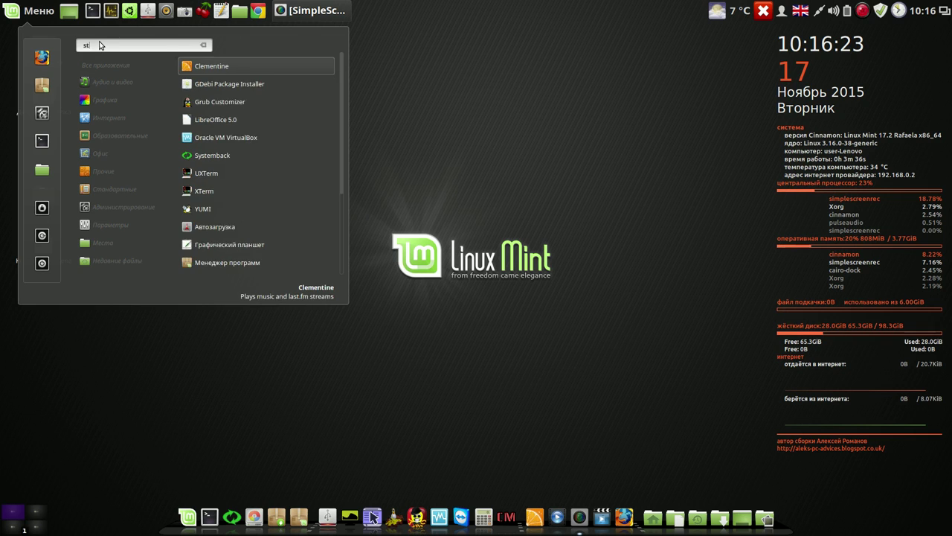
pyautogui.write('eam')
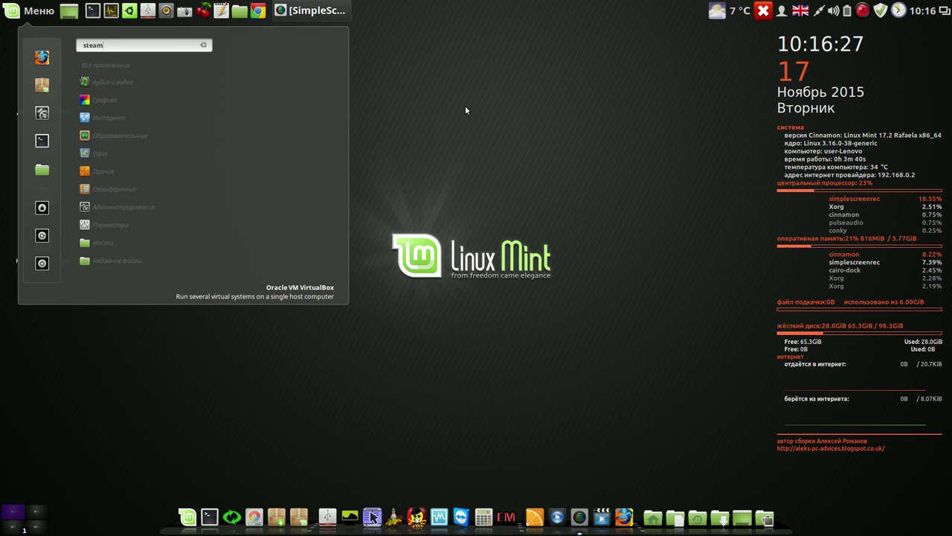
pyautogui.click(549, 100)
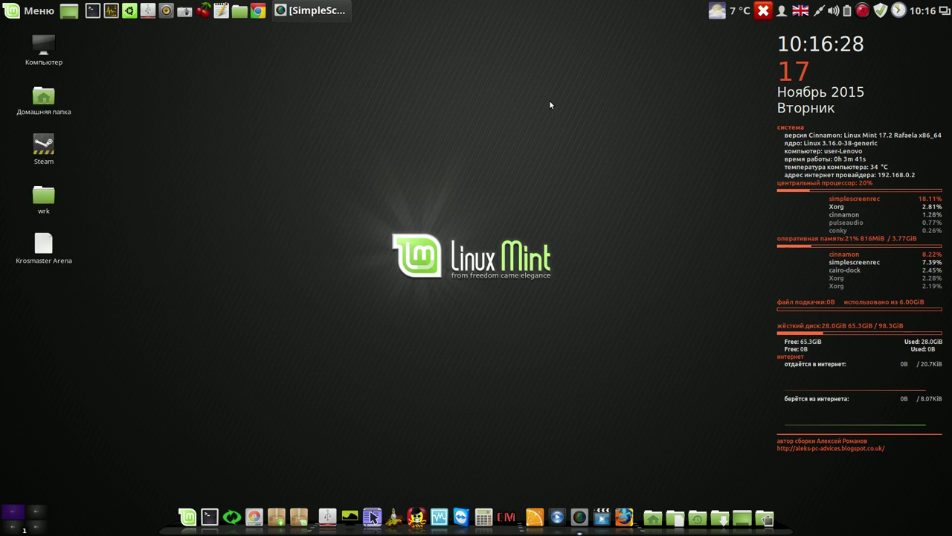
pyautogui.doubleClick(46, 146)
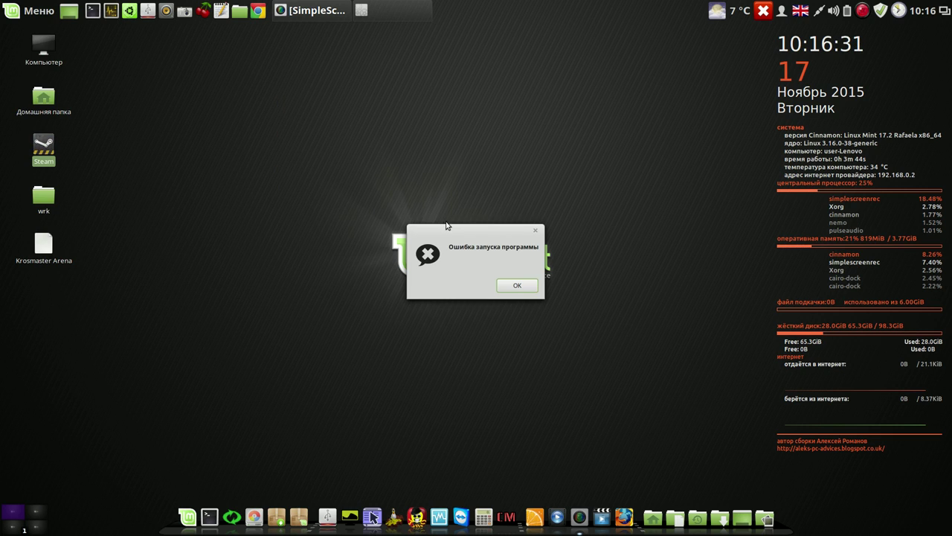
pyautogui.click(507, 286)
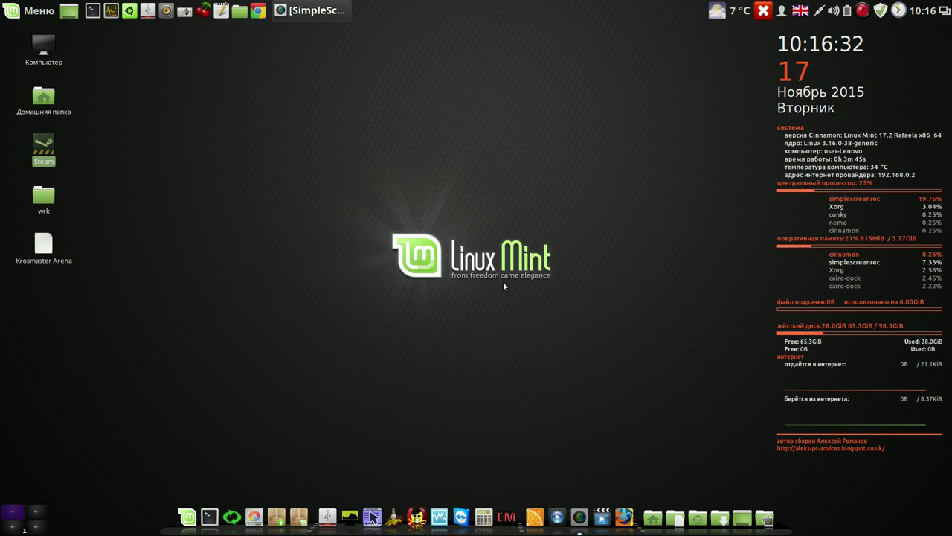
# Permanently delete steam.desktop and open Ubuntu Tweak's Очистка cleanup page
pyautogui.rightClick(45, 151)
pyautogui.click(78, 266)
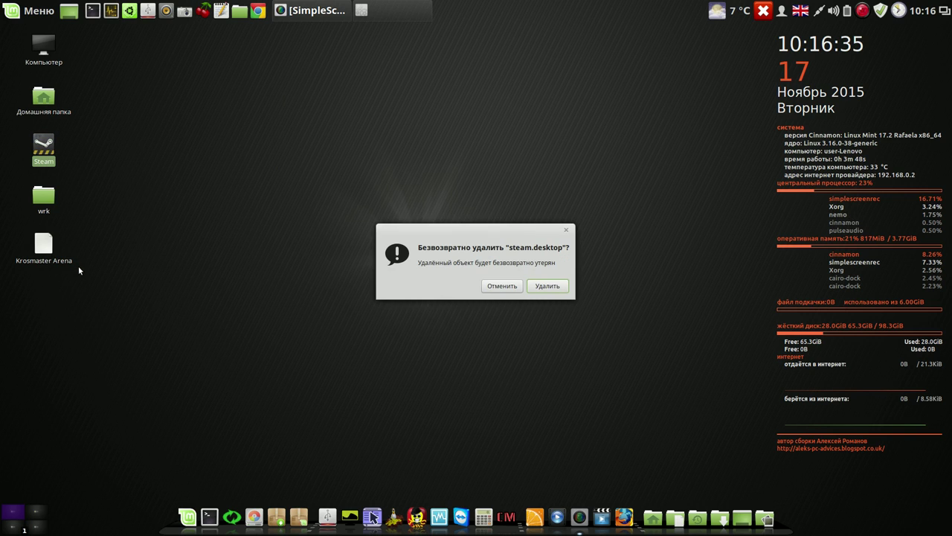
pyautogui.press('Delete')
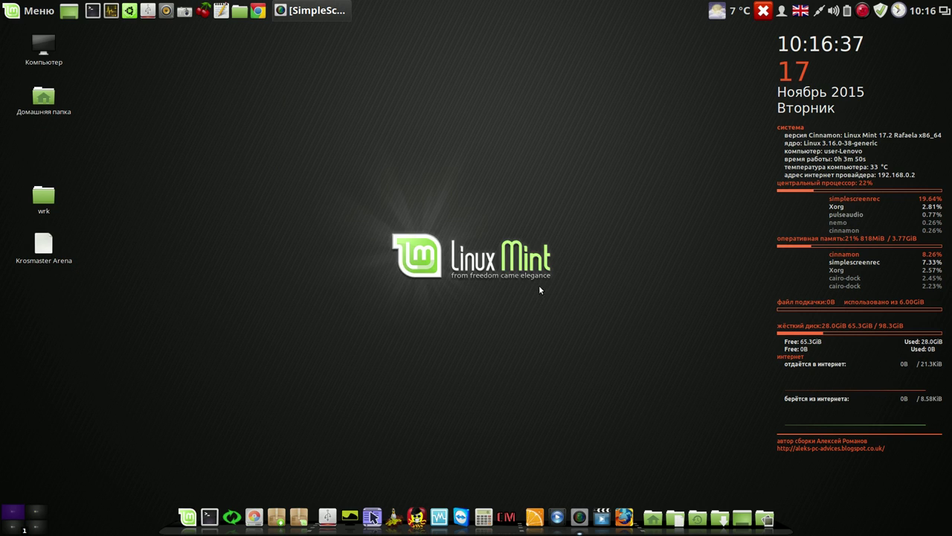
pyautogui.click(128, 11)
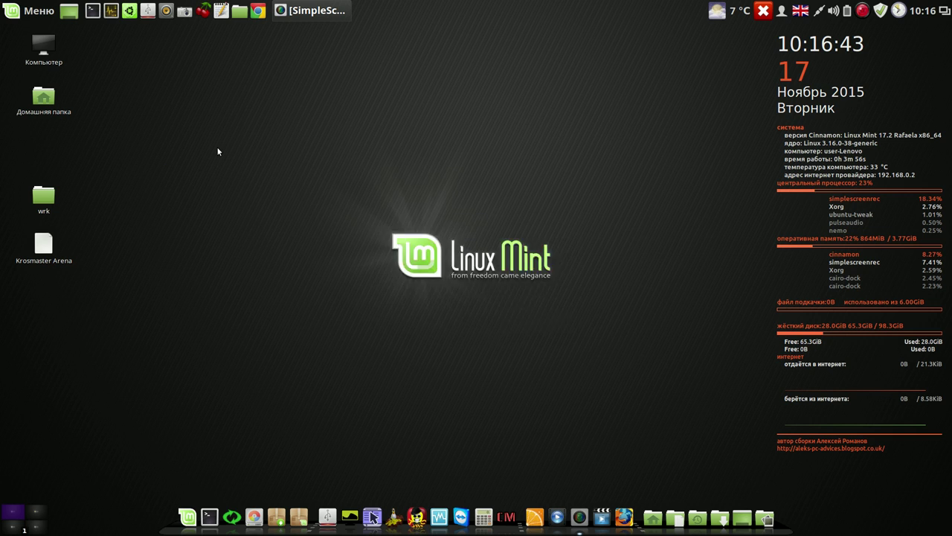
pyautogui.click(603, 183)
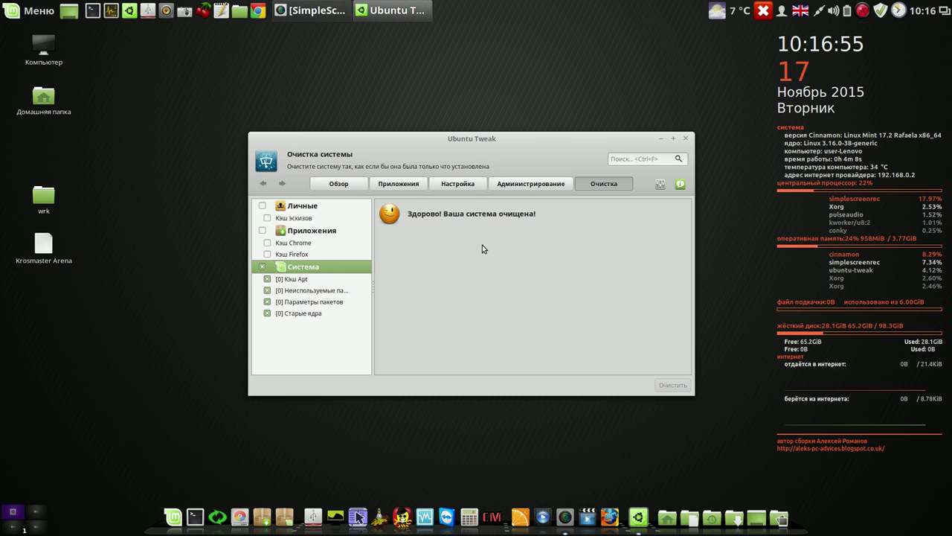
# Move the Ubuntu Tweak window aside and close it
pyautogui.moveTo(508, 138); pyautogui.dragTo(377, 77)
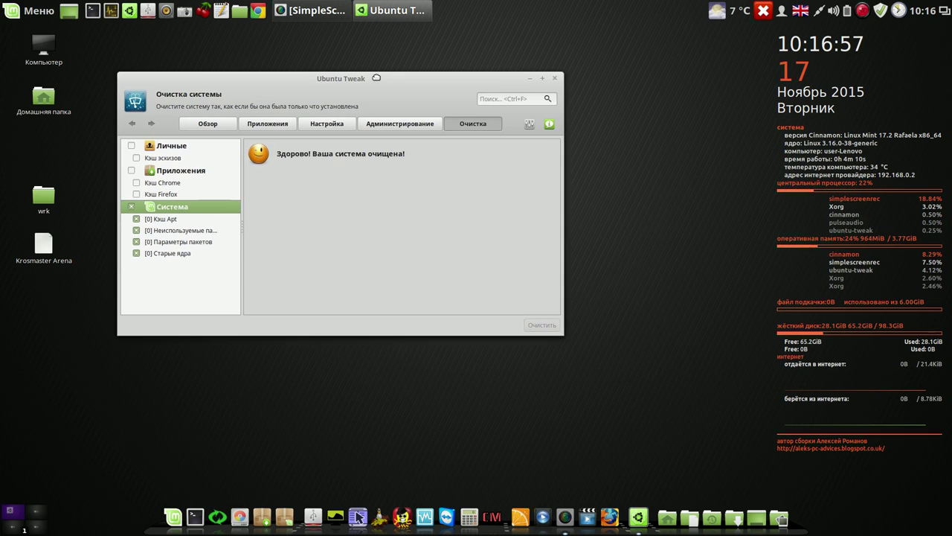
pyautogui.click(555, 78)
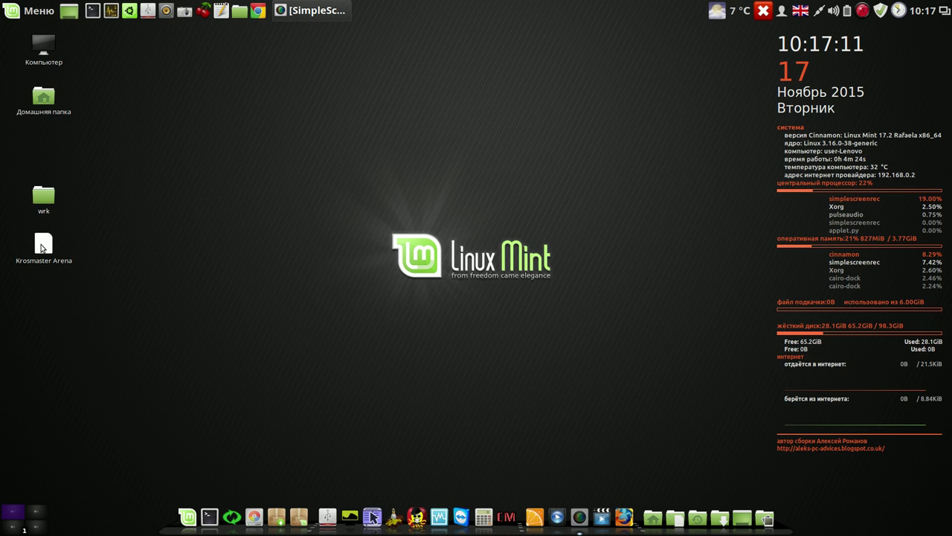
# Check the command in the Krosmaster Arena shortcut's Свойства window, then close it
pyautogui.rightClick(41, 249)
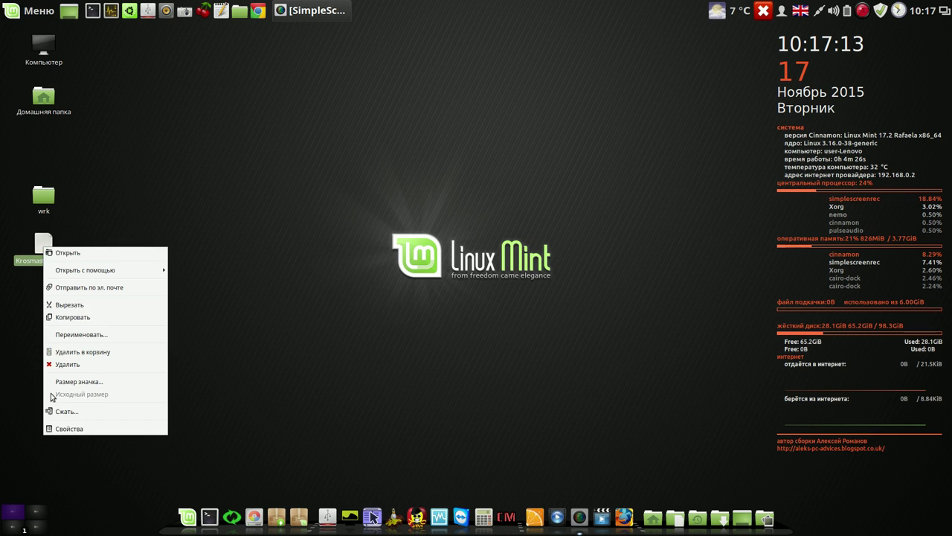
pyautogui.click(65, 431)
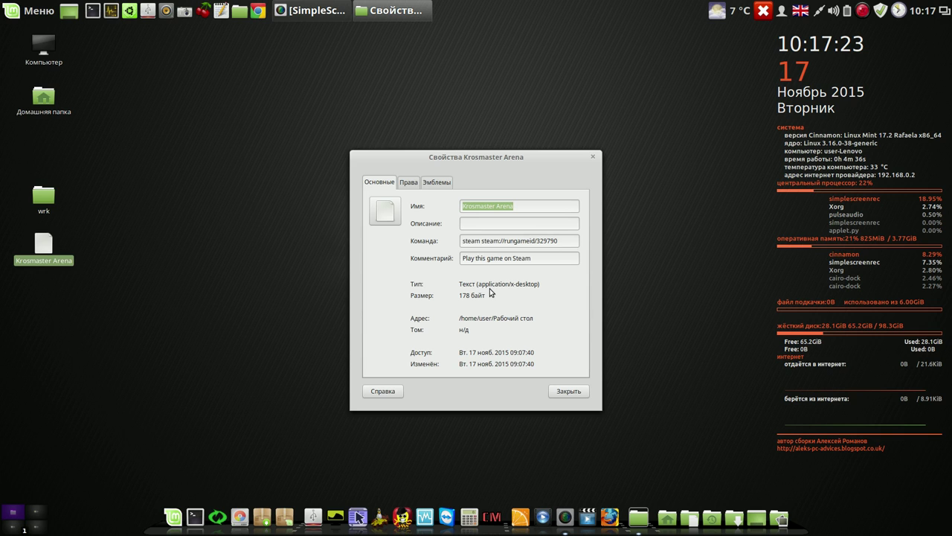
pyautogui.click(570, 392)
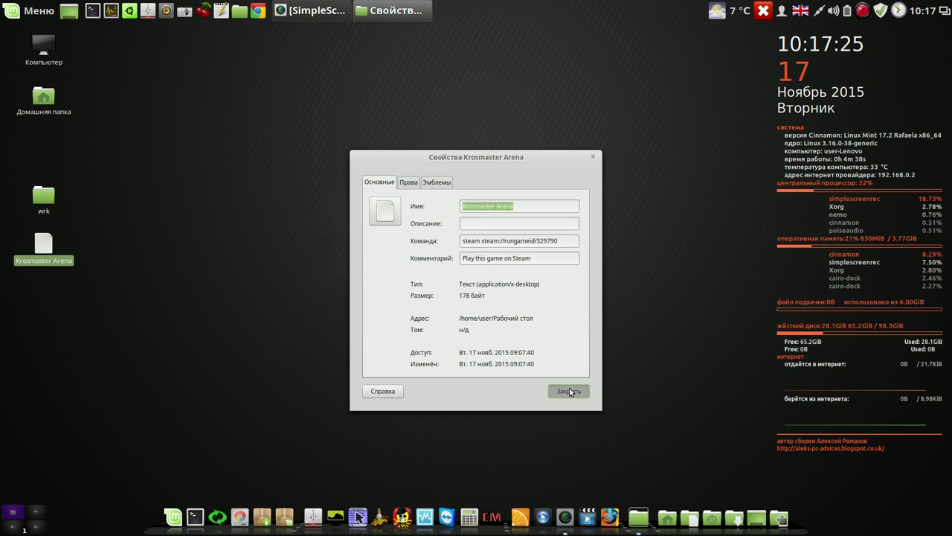
# Permanently delete Krosmaster Arena.desktop from the desktop
pyautogui.rightClick(47, 245)
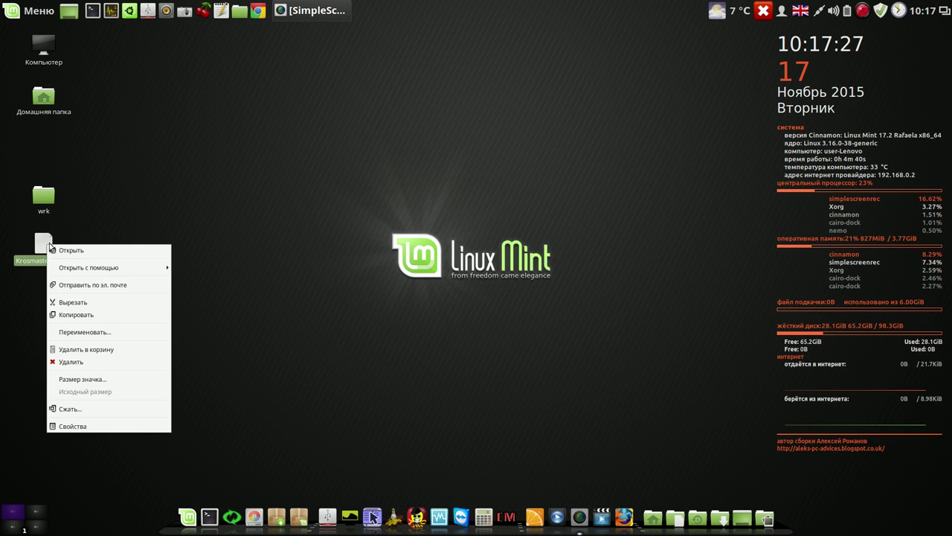
pyautogui.click(75, 363)
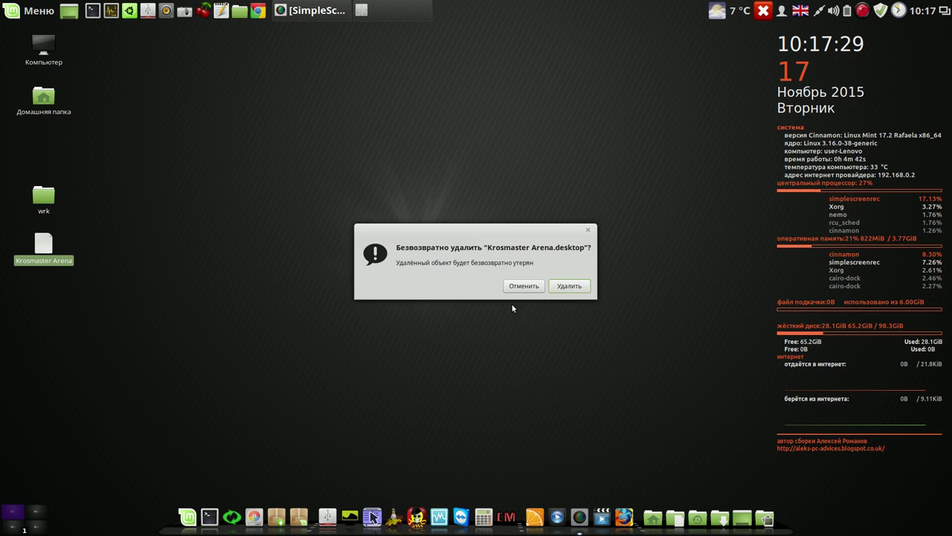
pyautogui.click(557, 286)
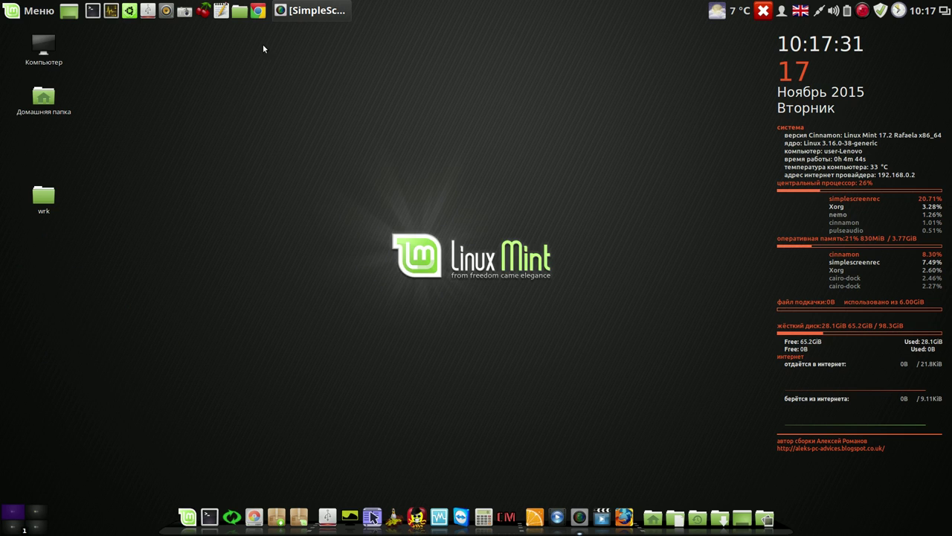
pyautogui.click(240, 16)
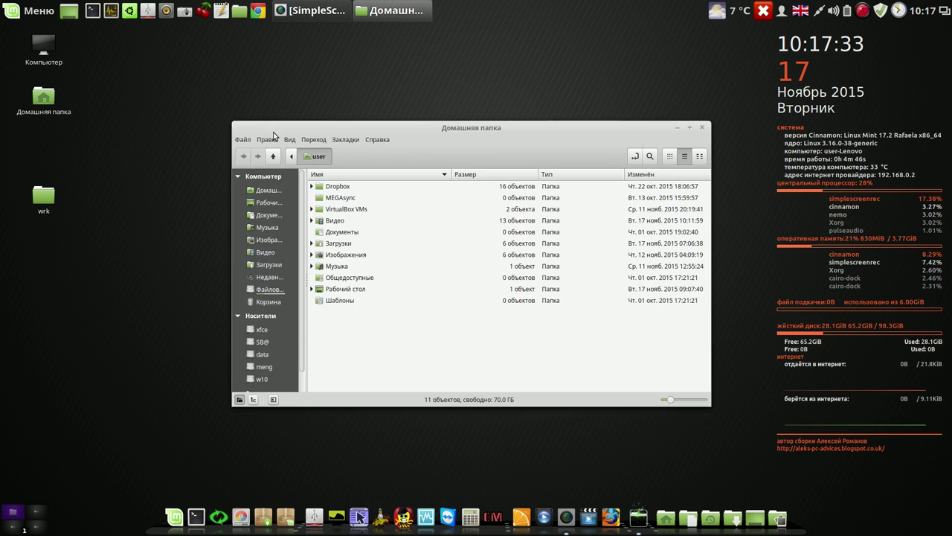
pyautogui.doubleClick(320, 244)
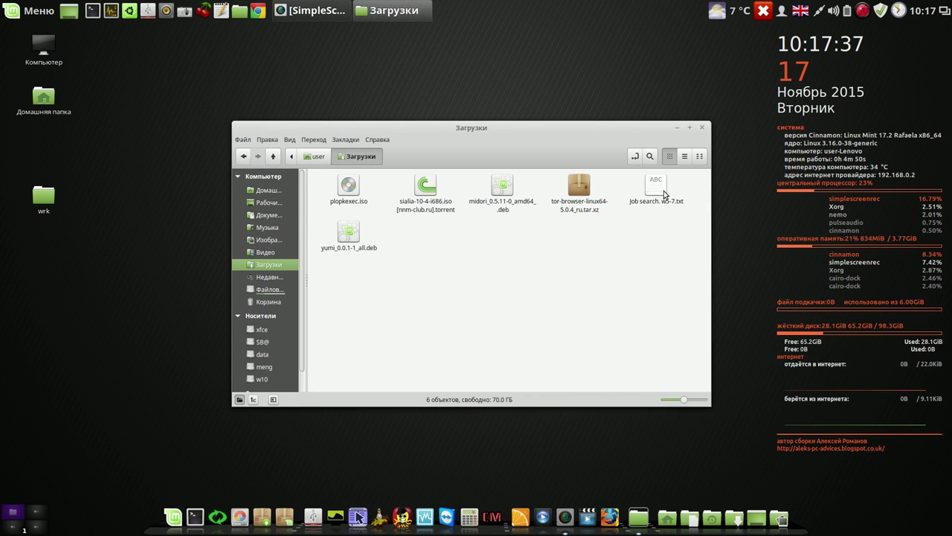
pyautogui.click(685, 157)
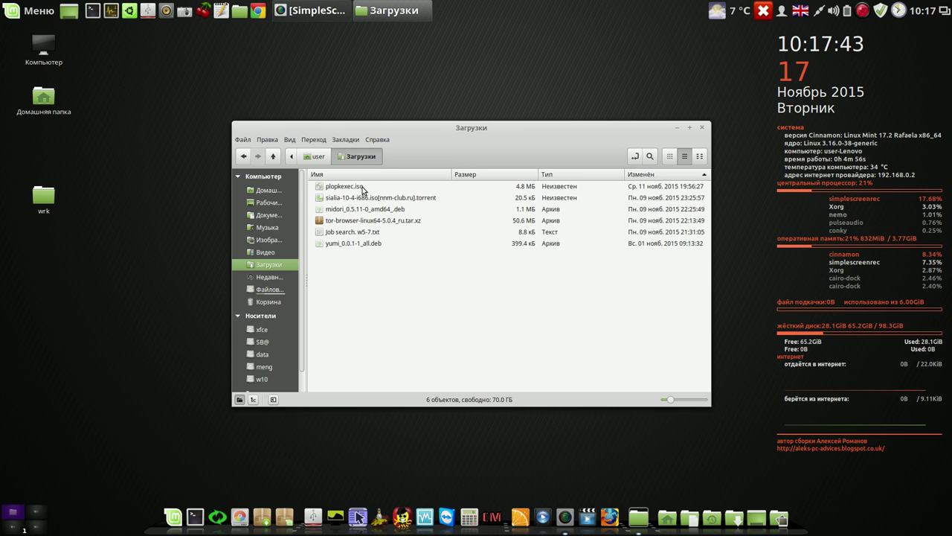
pyautogui.click(702, 128)
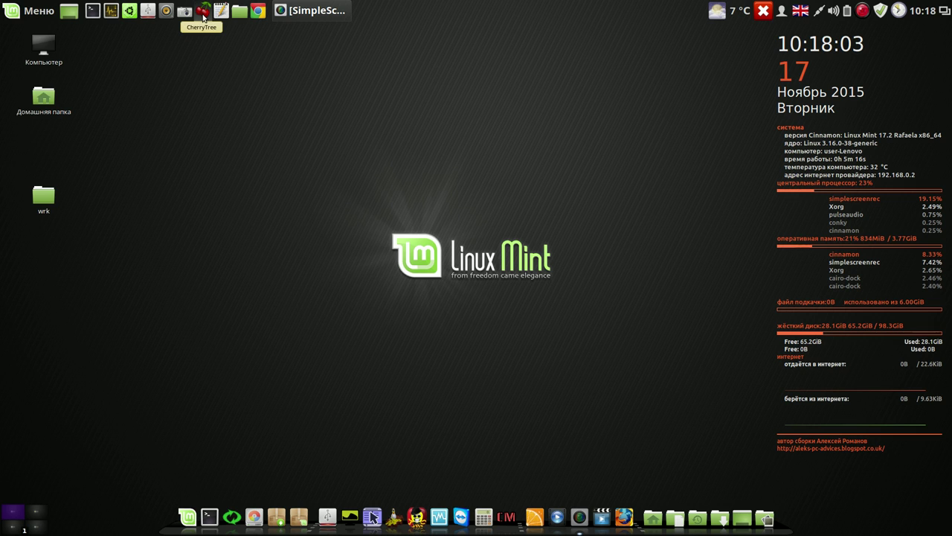
# Launch CherryTree and open data/CherryTree/ctb/команды и видео.ctb
pyautogui.click(202, 13)
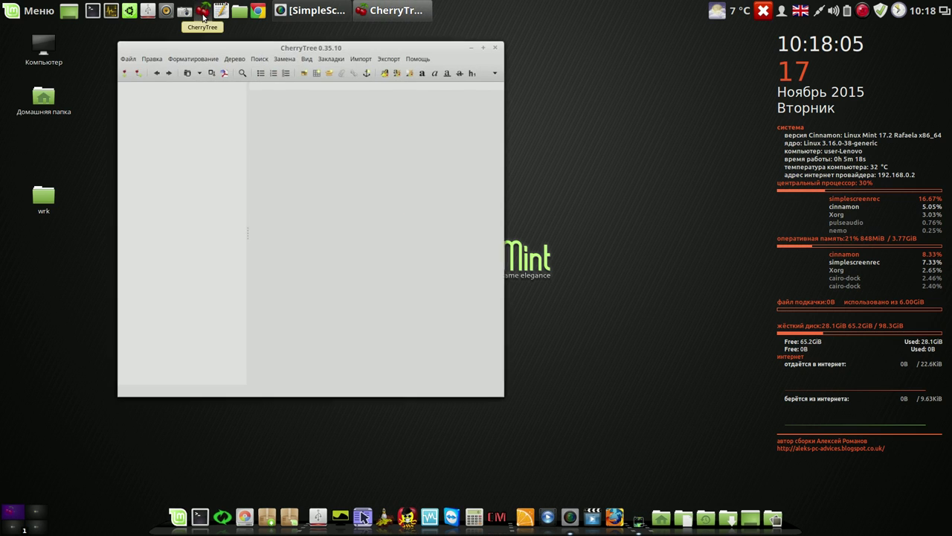
pyautogui.moveTo(339, 45); pyautogui.dragTo(592, 33)
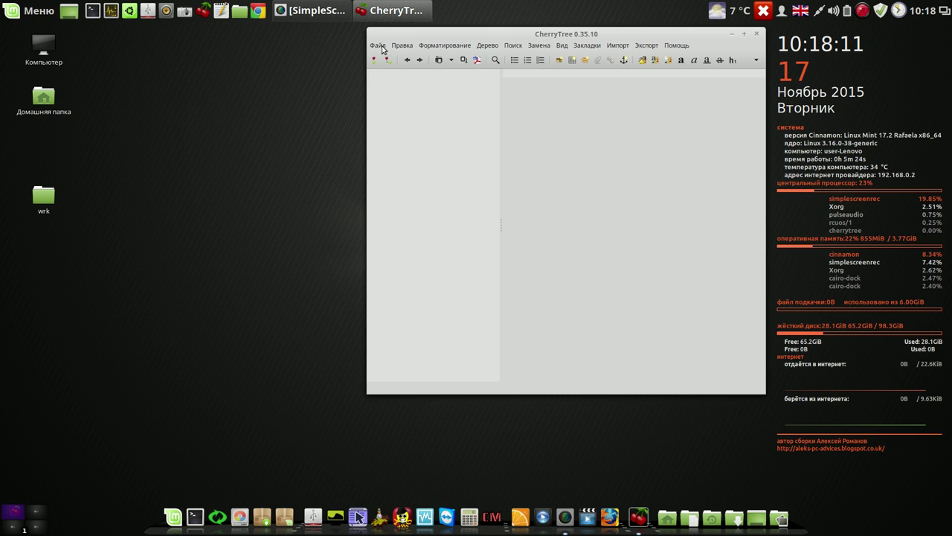
pyautogui.click(382, 48)
pyautogui.click(391, 70)
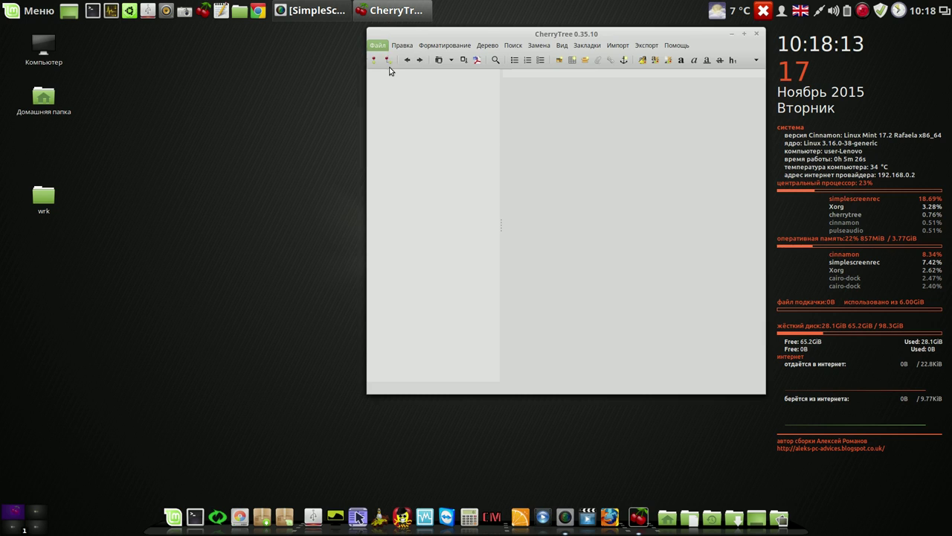
pyautogui.click(412, 231)
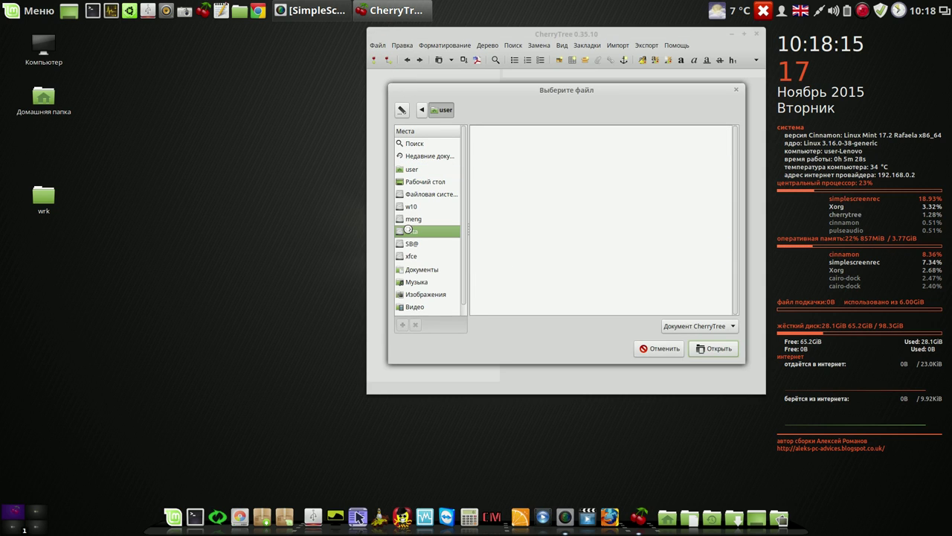
pyautogui.doubleClick(486, 194)
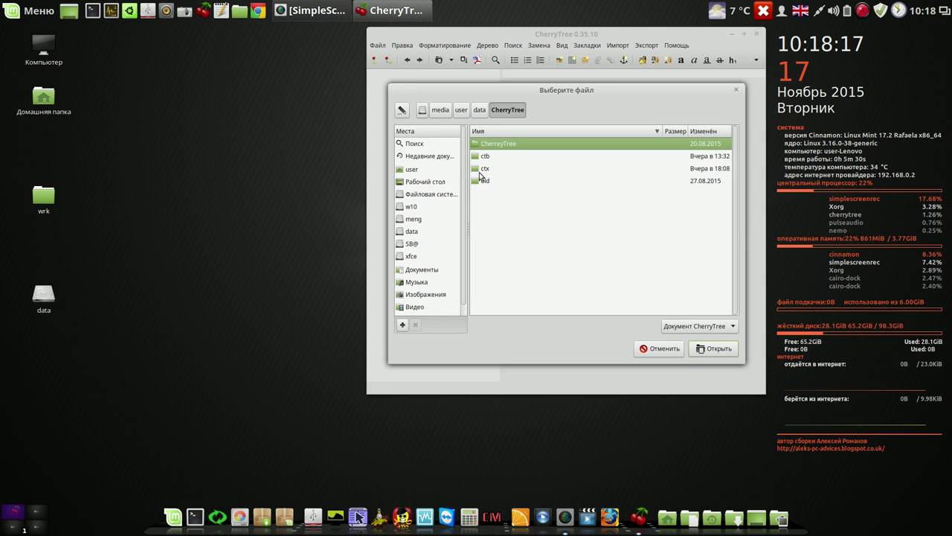
pyautogui.doubleClick(478, 159)
pyautogui.doubleClick(479, 169)
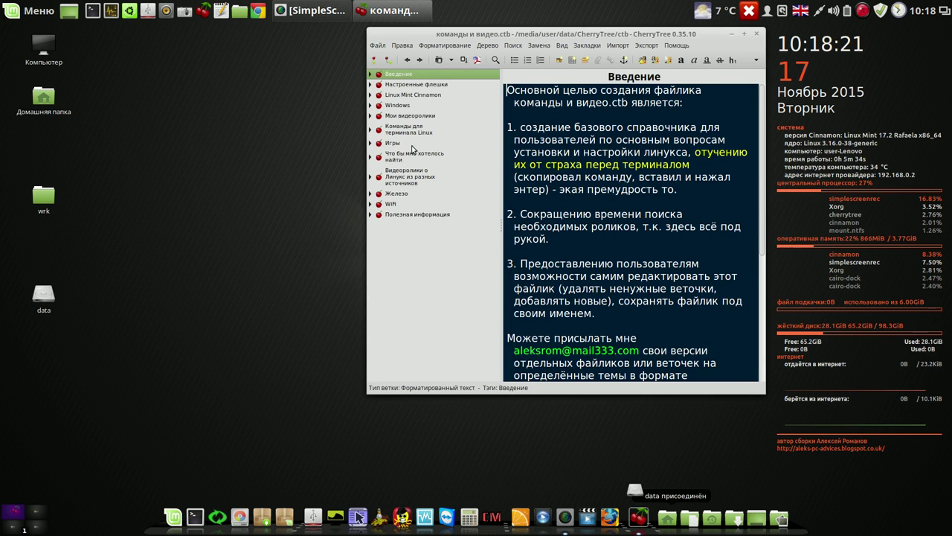
# Go to the Поддерживаем систему в чистоте node and copy the sudo apt-get autoremove line
pyautogui.click(370, 131)
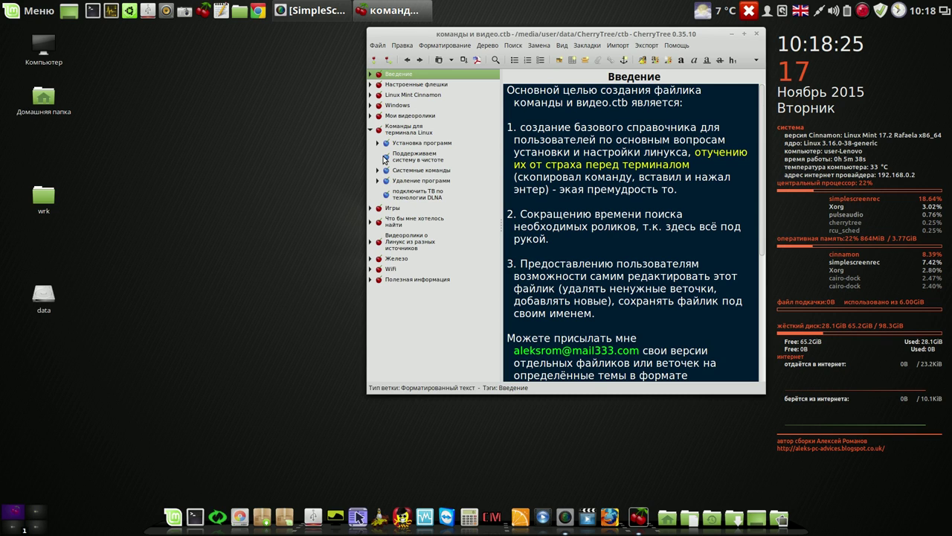
pyautogui.click(387, 159)
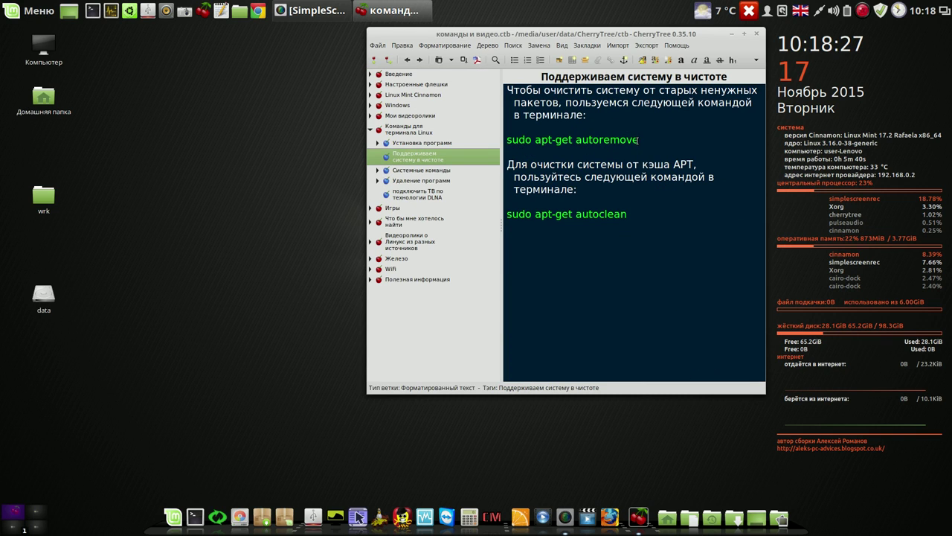
pyautogui.moveTo(638, 139); pyautogui.dragTo(505, 142)
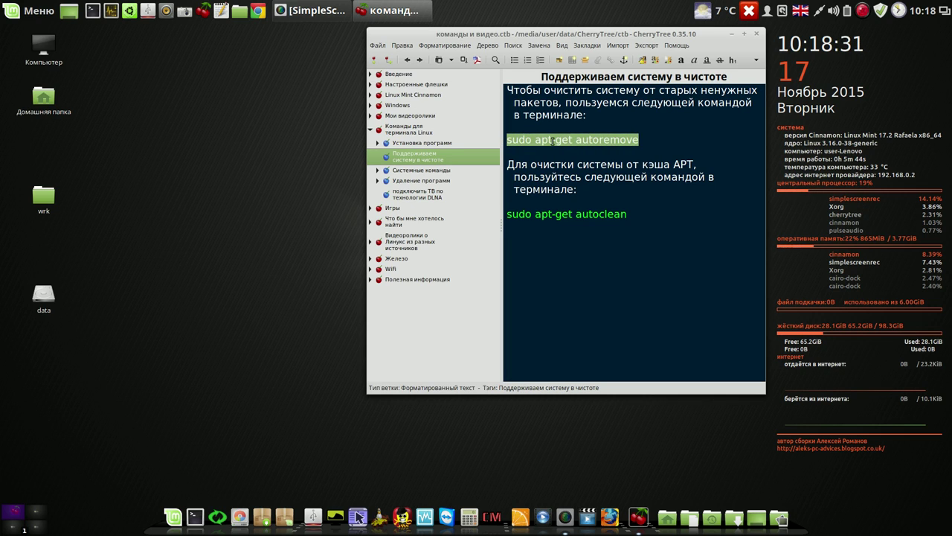
pyautogui.rightClick(552, 139)
pyautogui.click(573, 160)
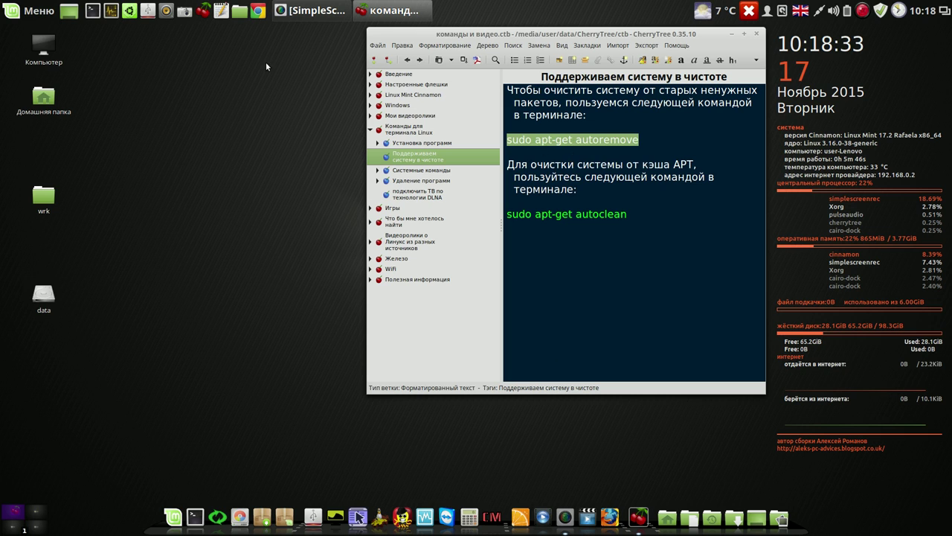
# In a new terminal, paste and run sudo apt-get autoremove, entering the sudo password
pyautogui.click(93, 10)
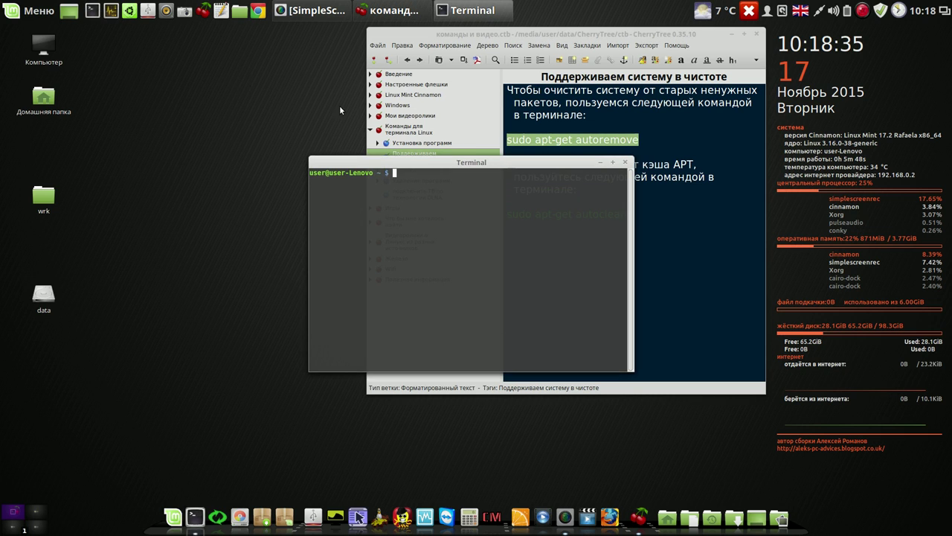
pyautogui.moveTo(478, 159); pyautogui.dragTo(204, 64)
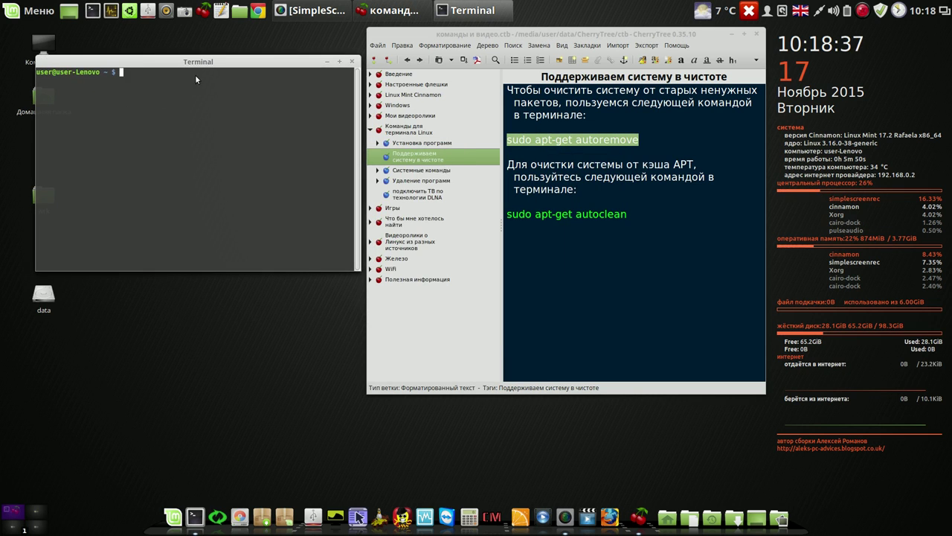
pyautogui.rightClick(196, 79)
pyautogui.click(236, 140)
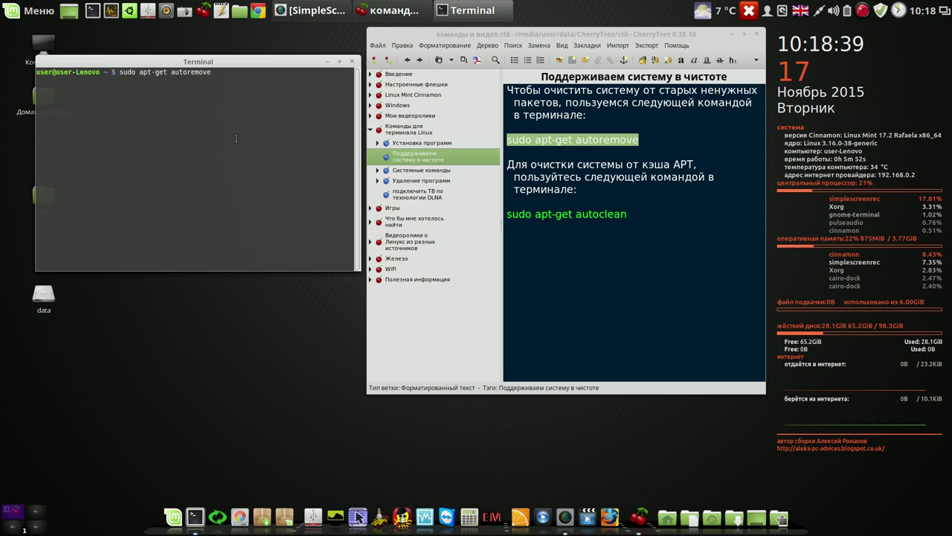
pyautogui.press('Return')
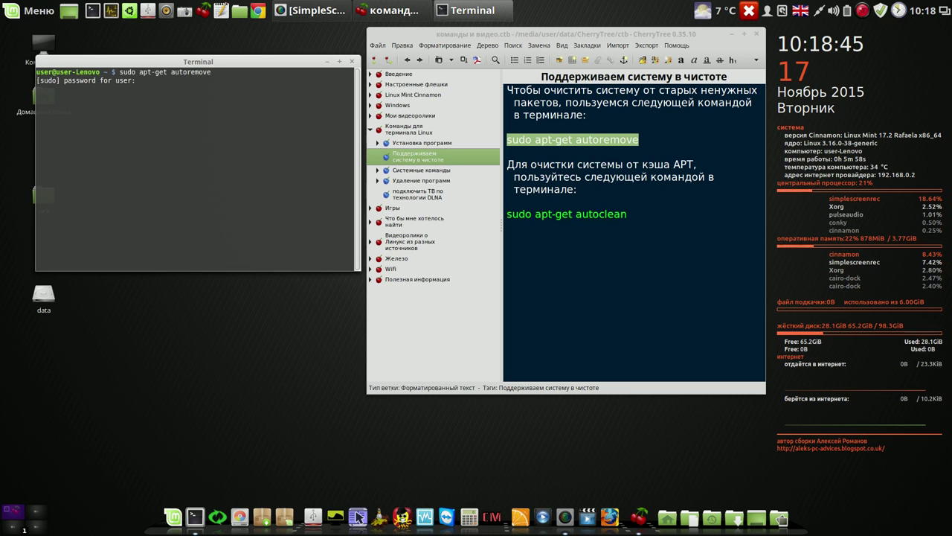
pyautogui.press('Return')
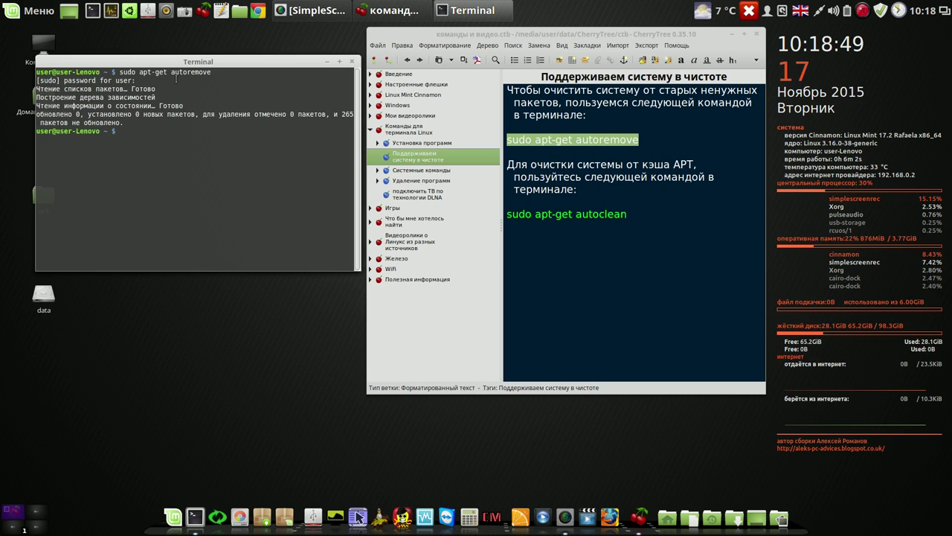
# Copy sudo apt-get autoclean from CherryTree, run it in Terminal, then close Terminal and CherryTree
pyautogui.doubleClick(123, 80)
pyautogui.click(589, 203)
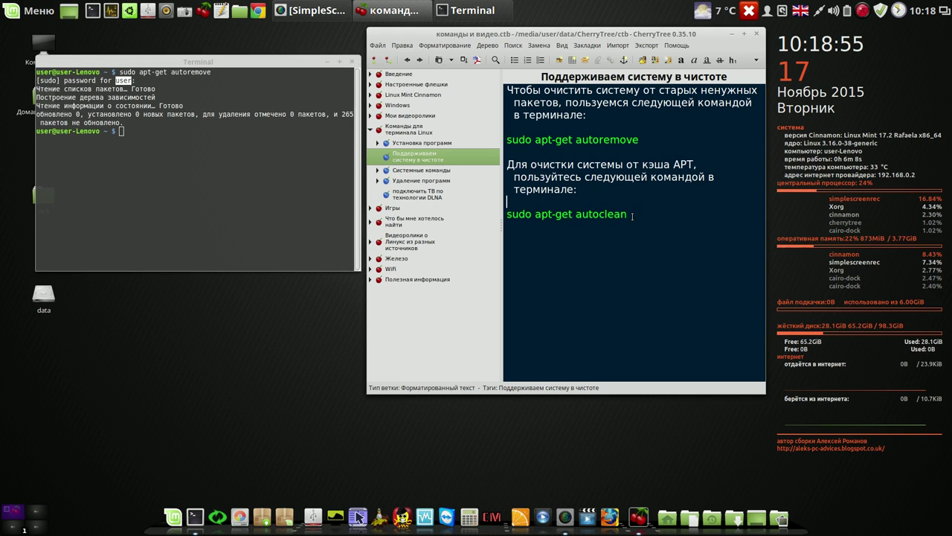
pyautogui.moveTo(631, 216); pyautogui.dragTo(506, 216)
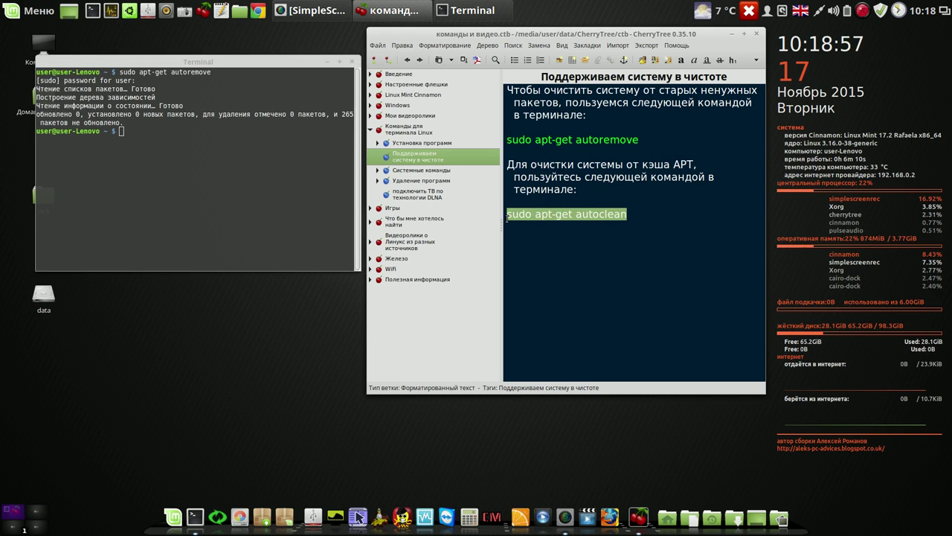
pyautogui.rightClick(508, 213)
pyautogui.click(551, 236)
pyautogui.rightClick(143, 141)
pyautogui.click(171, 209)
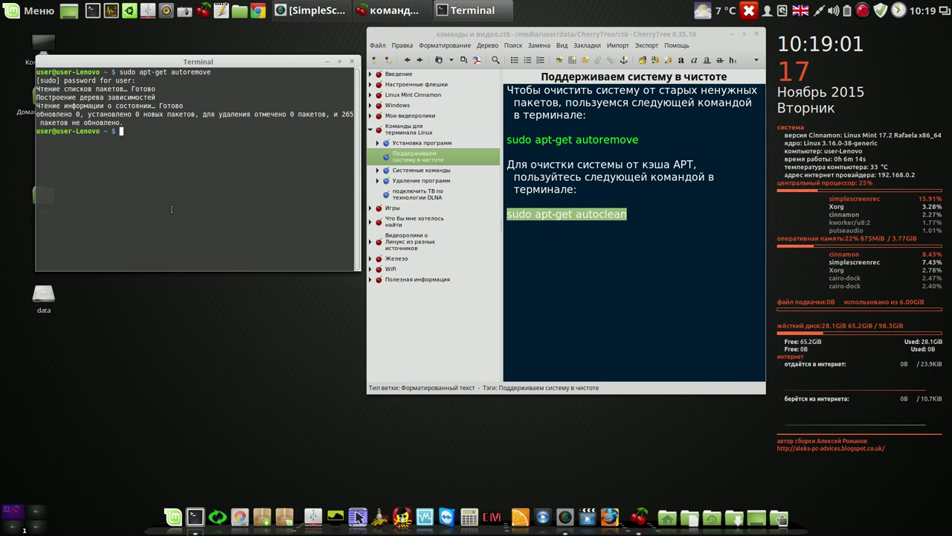
pyautogui.press('Return')
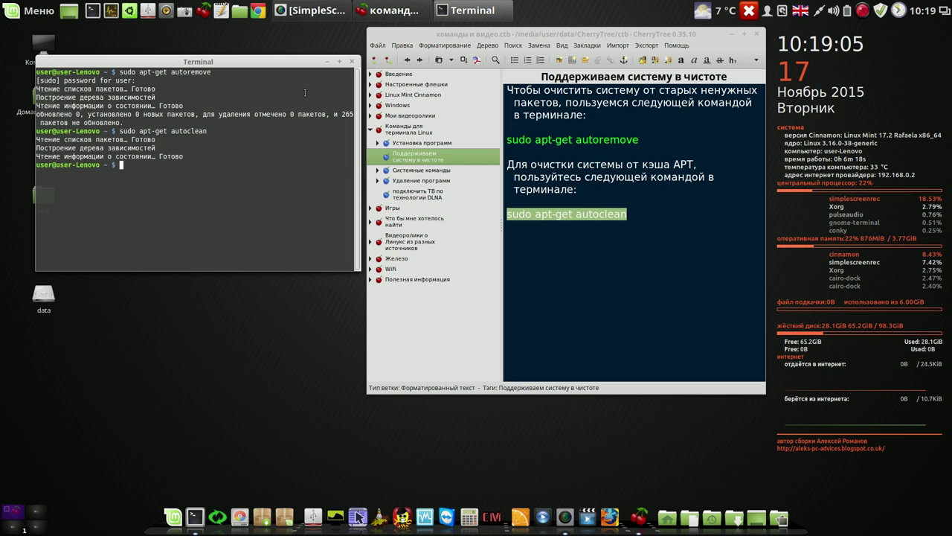
pyautogui.click(353, 61)
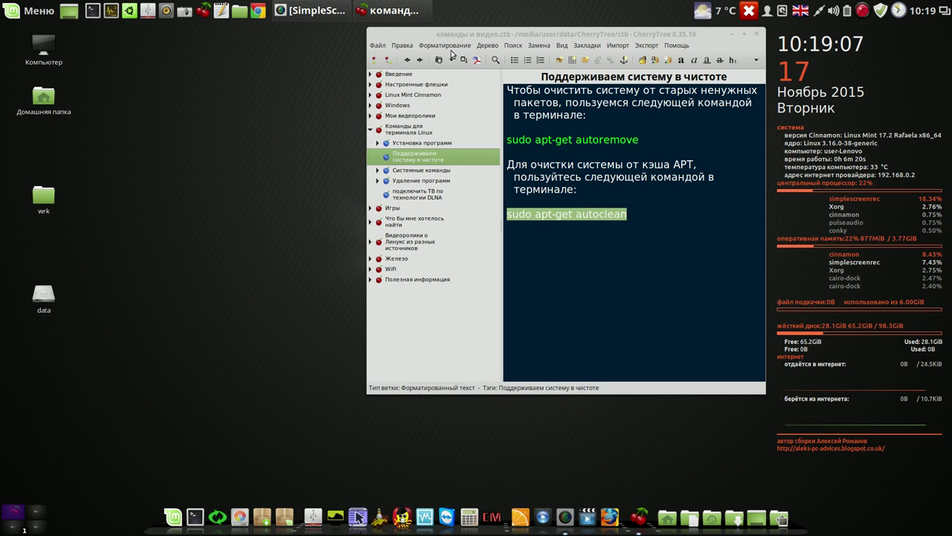
pyautogui.click(756, 34)
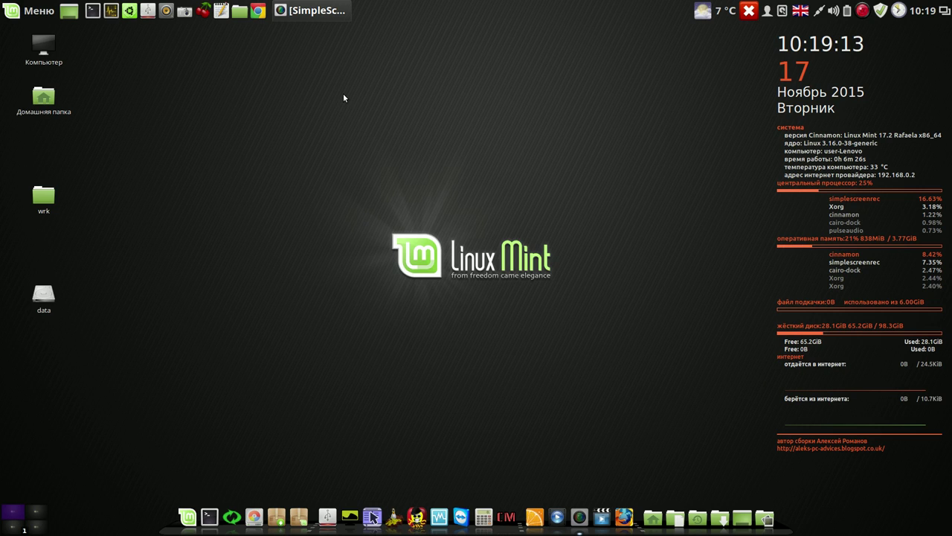